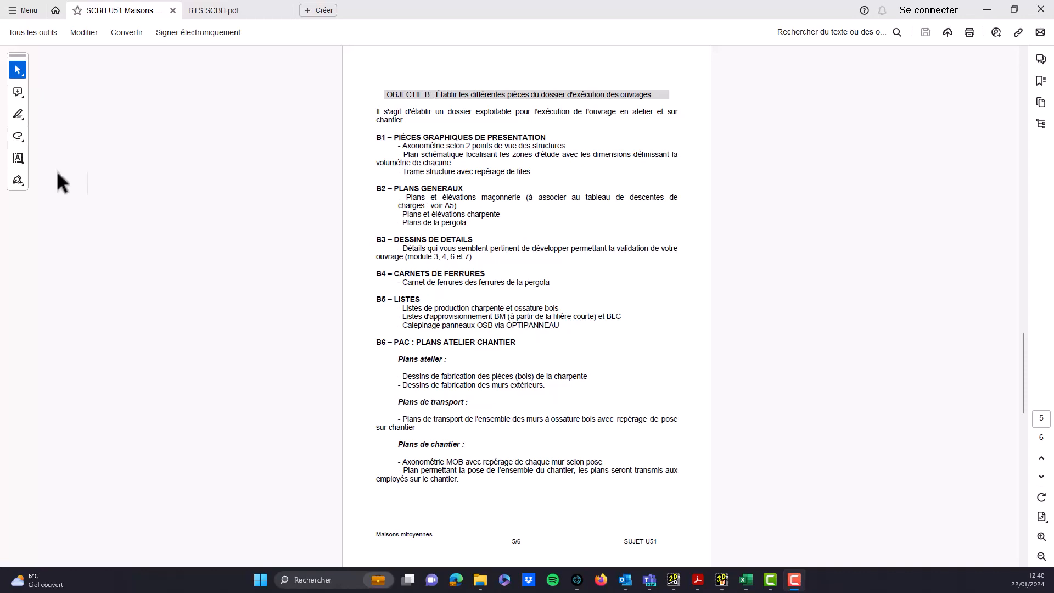
- Examine the hardware booklet example and the production, order and OSB panel lists on page 3 of BTS SCBH.pdf
click(256, 6)
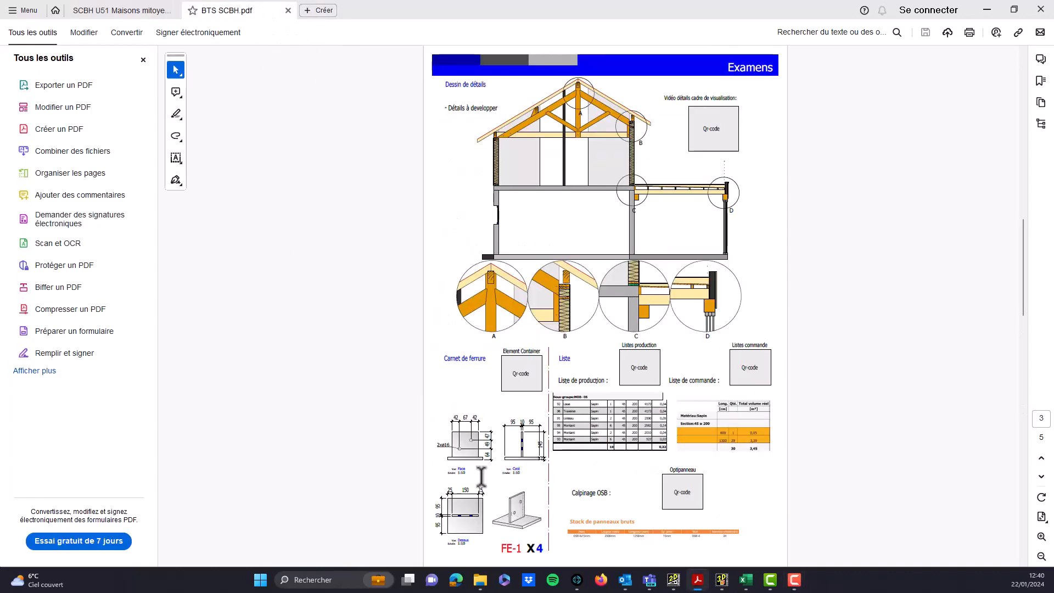
ctrl+scroll(481, 475, up, 3)
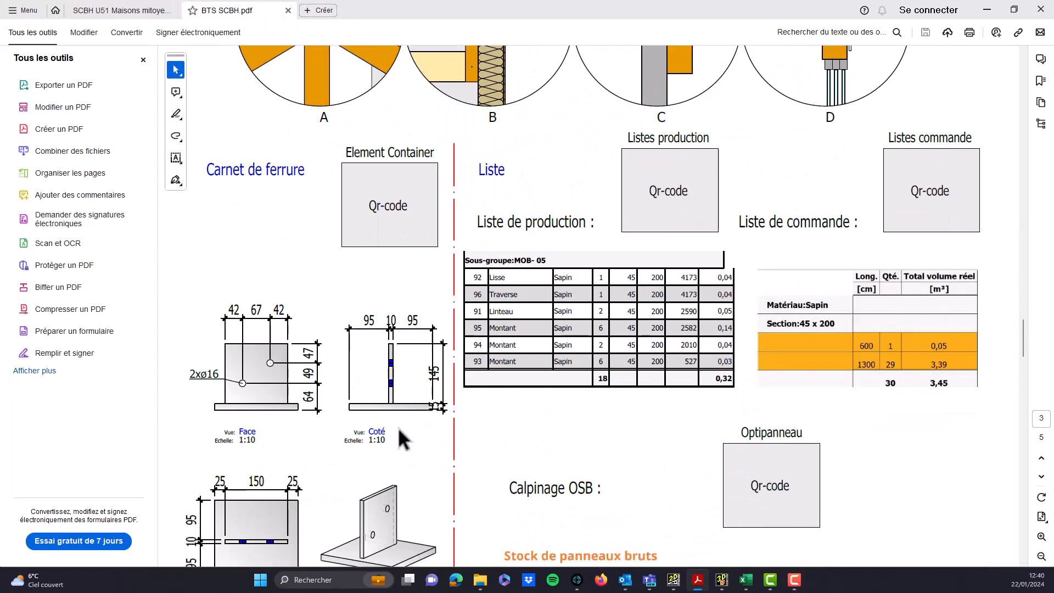
scroll(399, 430, down, 3)
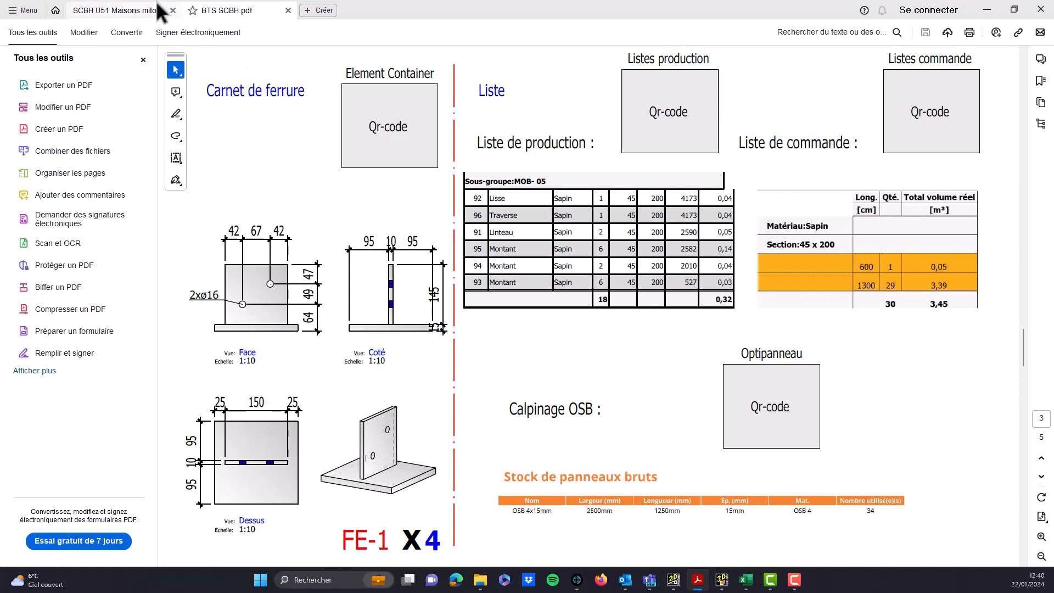
- Switch to the Maisons mitoyennes.3d model in cadwork 3D and show only the Ferrure elements, closing in on one upper corner bracket
click(984, 11)
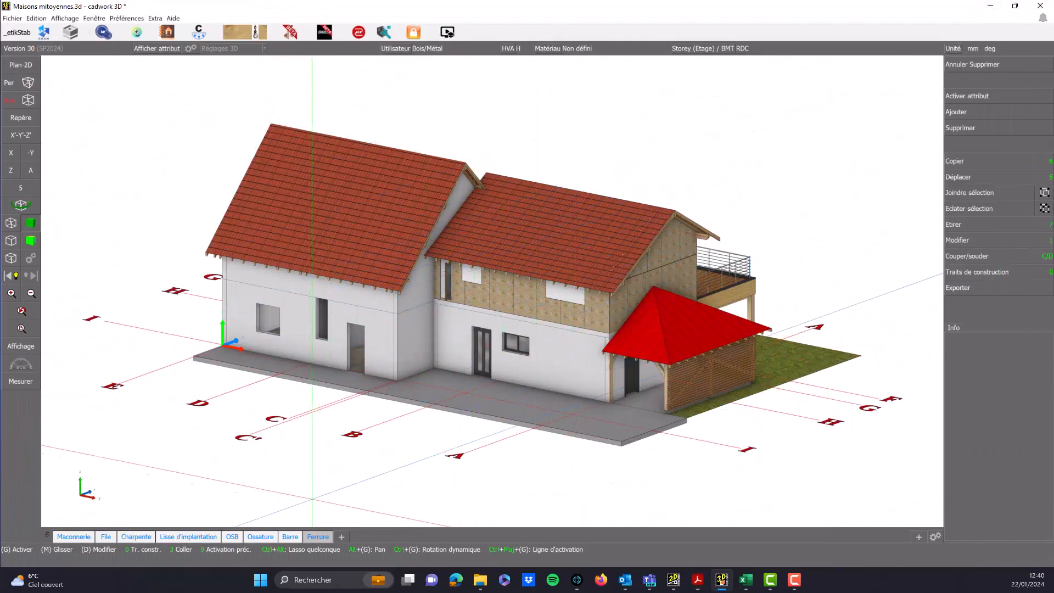
click(314, 537)
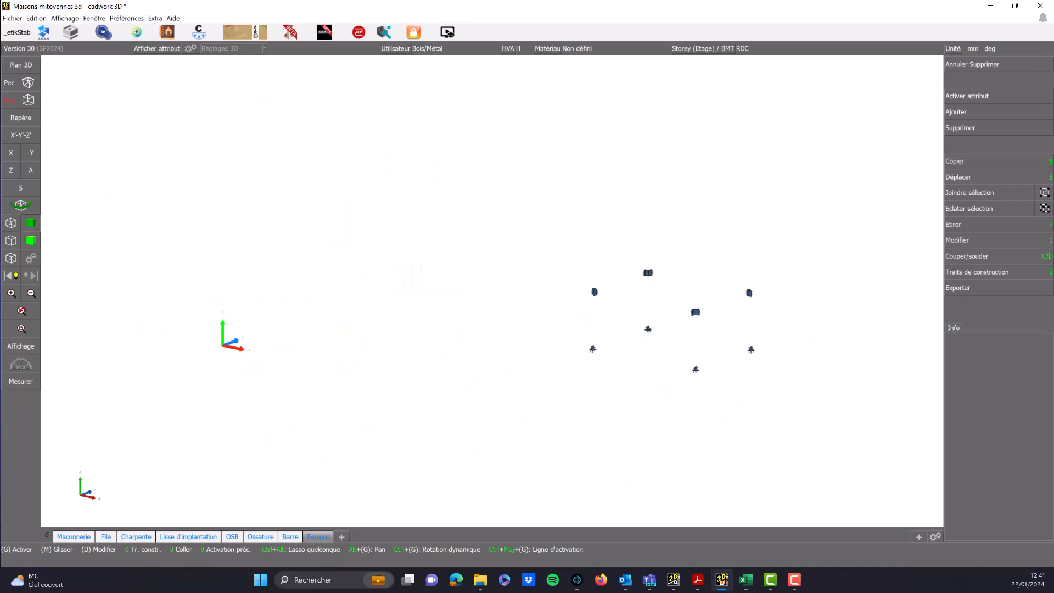
middle_drag(557, 219, 785, 383)
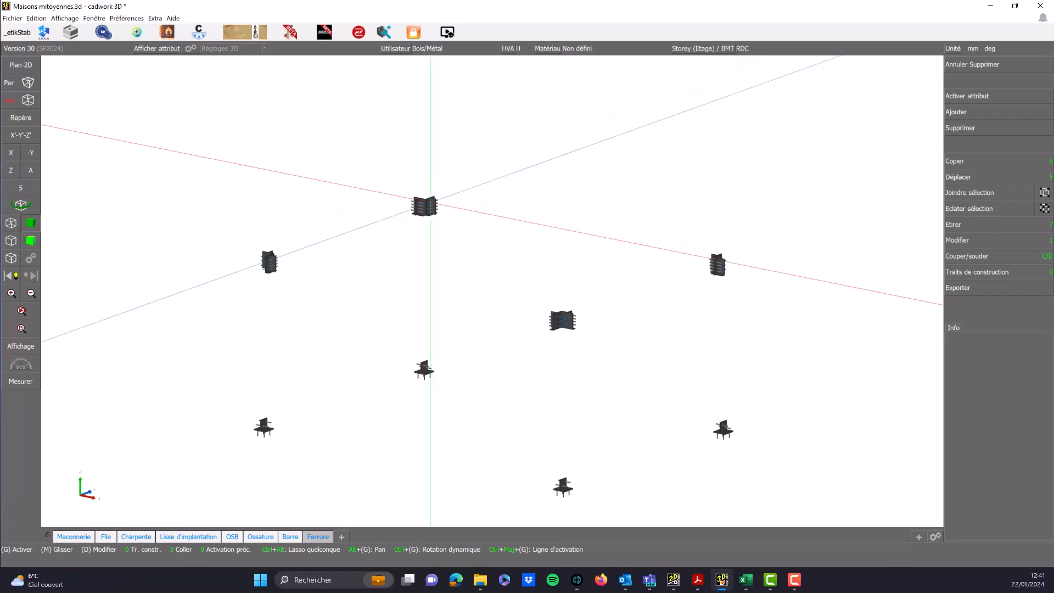
scroll(431, 209, up, 5)
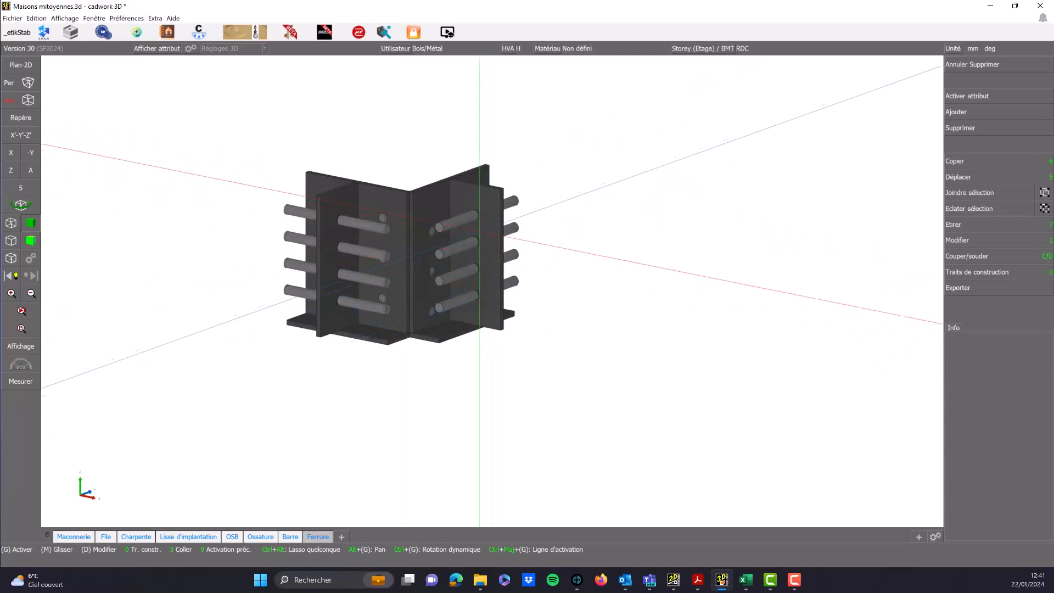
- Turn off joined selection and select the three steel plates forming one wing of the upper corner bracket
click(1045, 192)
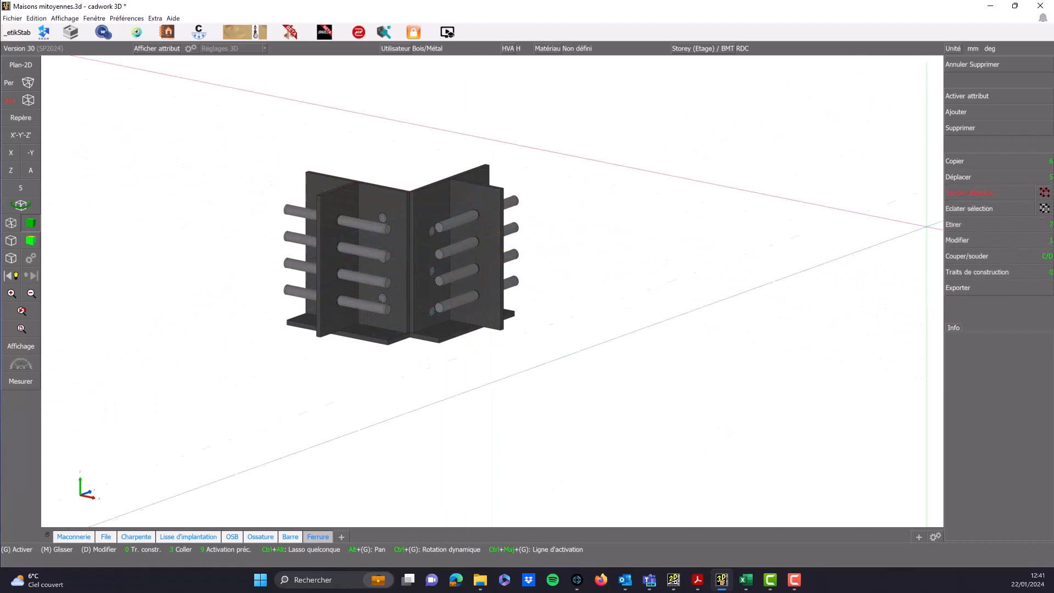
click(456, 189)
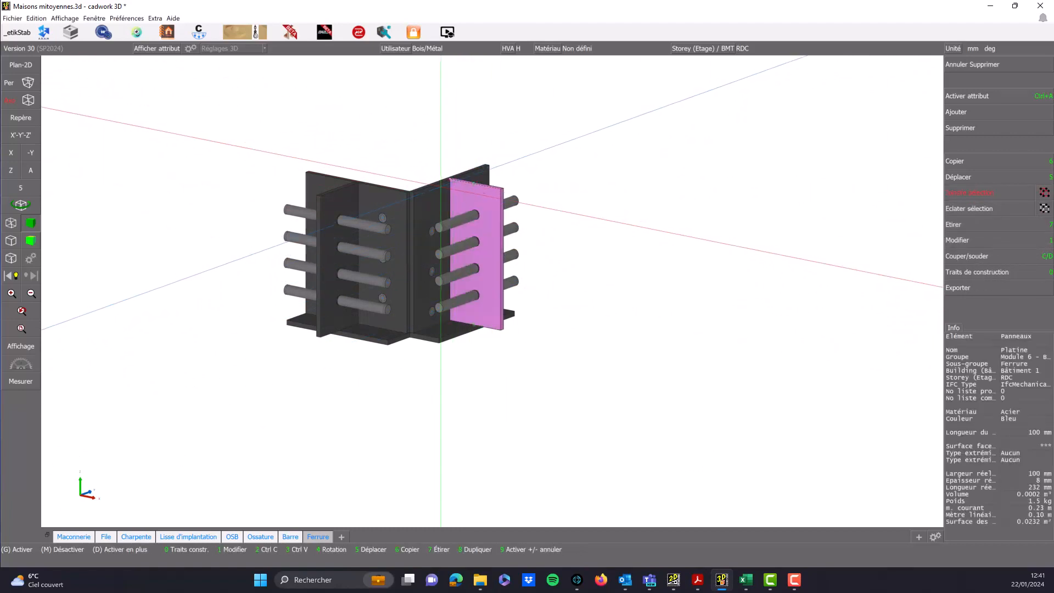
click(444, 187)
click(434, 333)
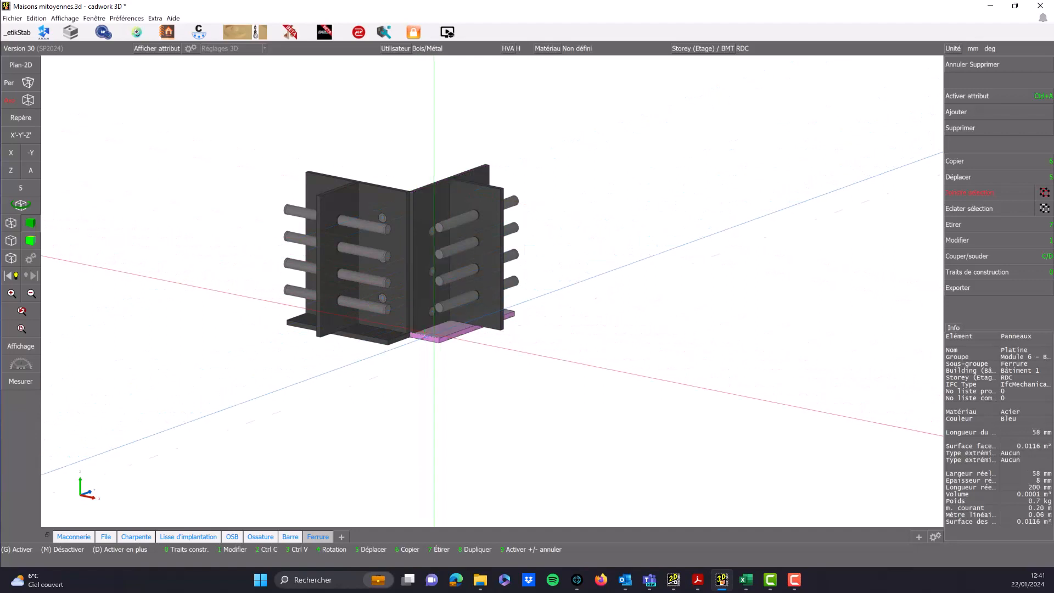
mouse_move(1024, 346)
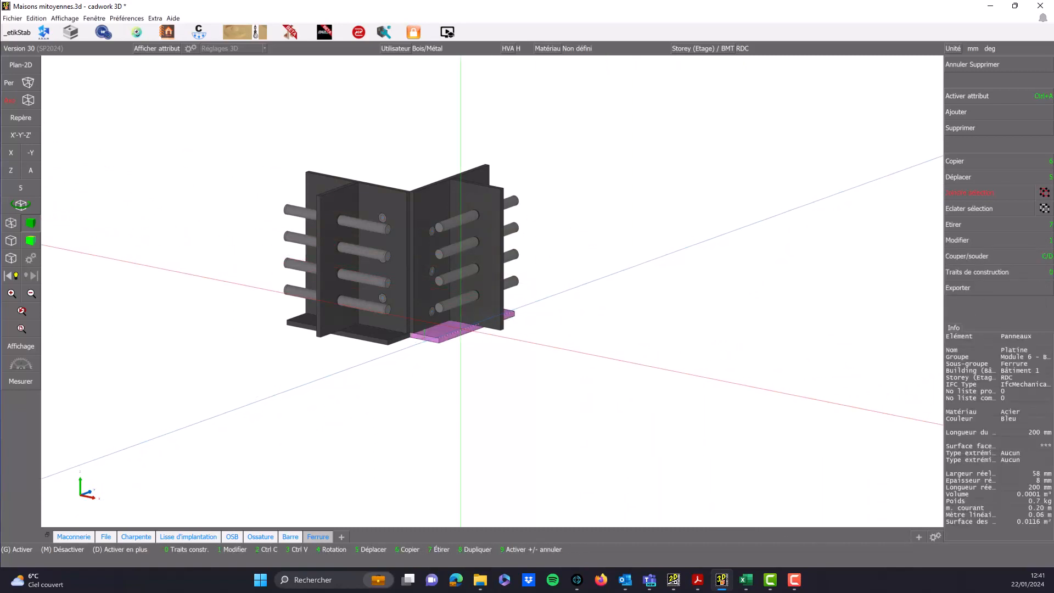
mouse_move(461, 328)
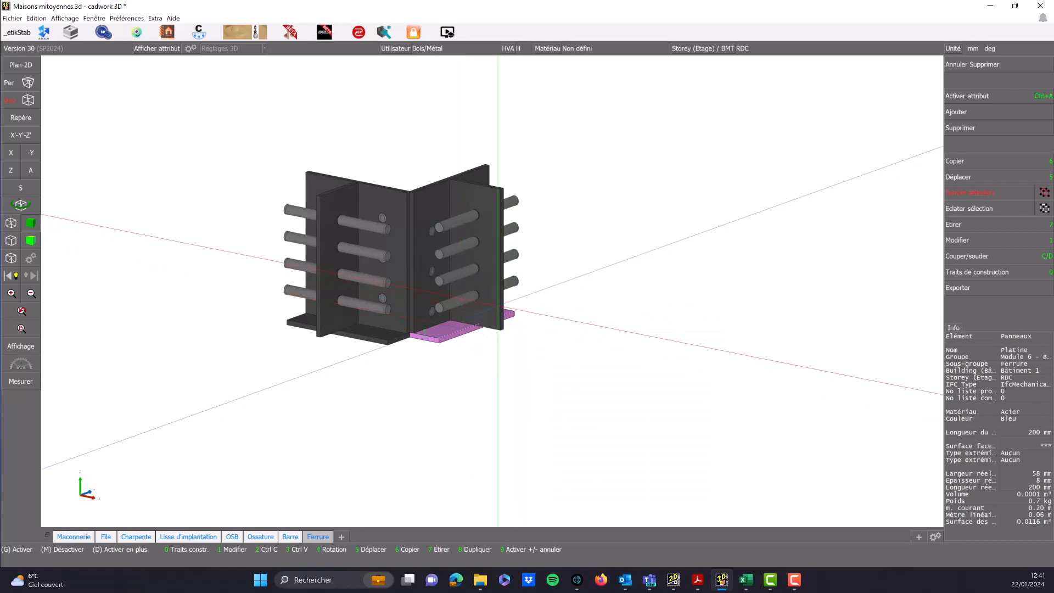
right_click(448, 200)
right_click(445, 203)
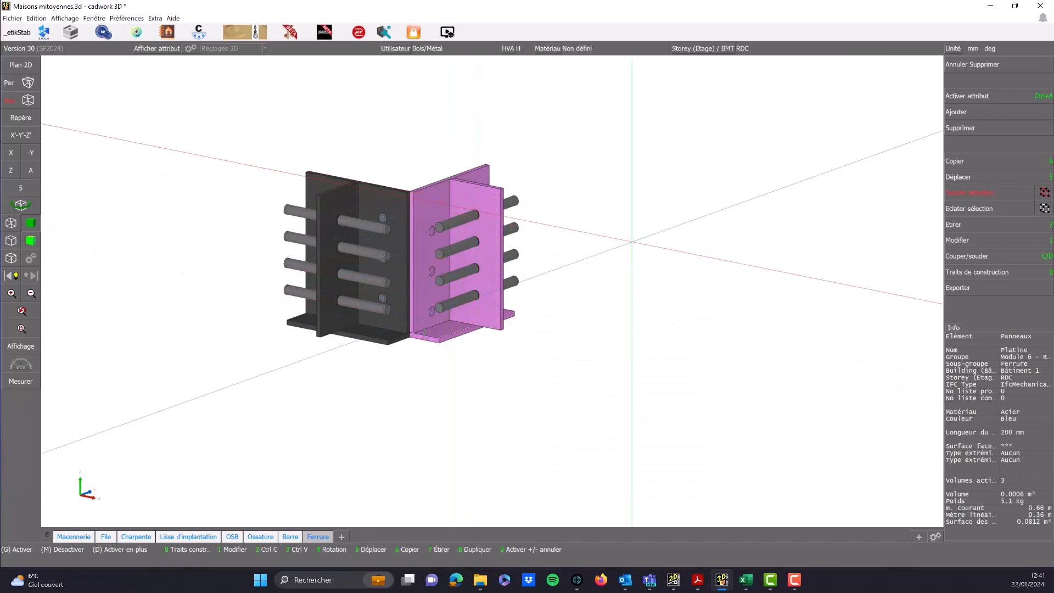
- Convert the three selected bracket plates from panels to auxiliary volumes and back to panels
click(980, 238)
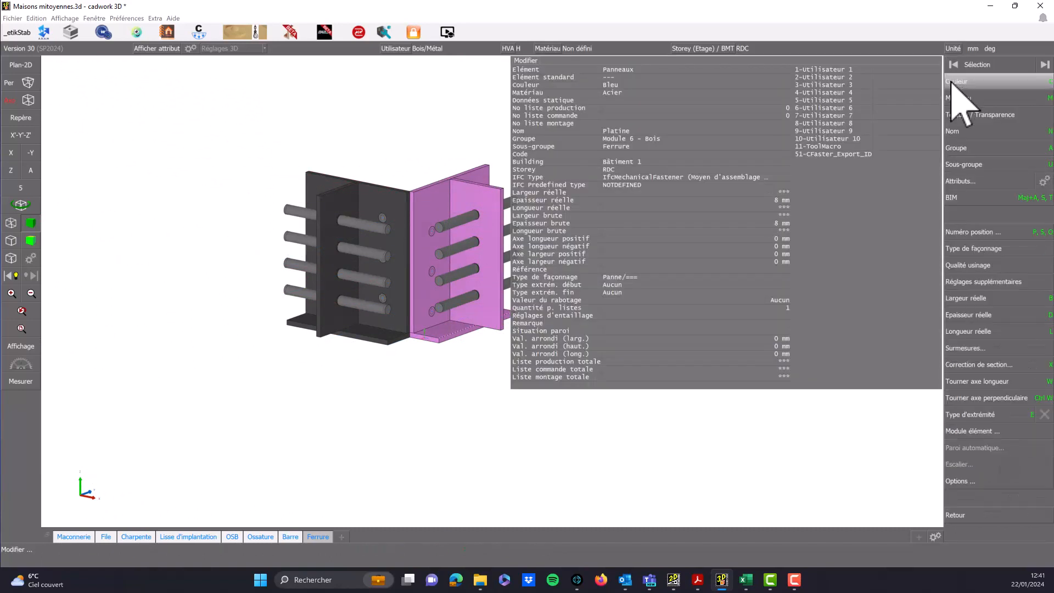
click(982, 482)
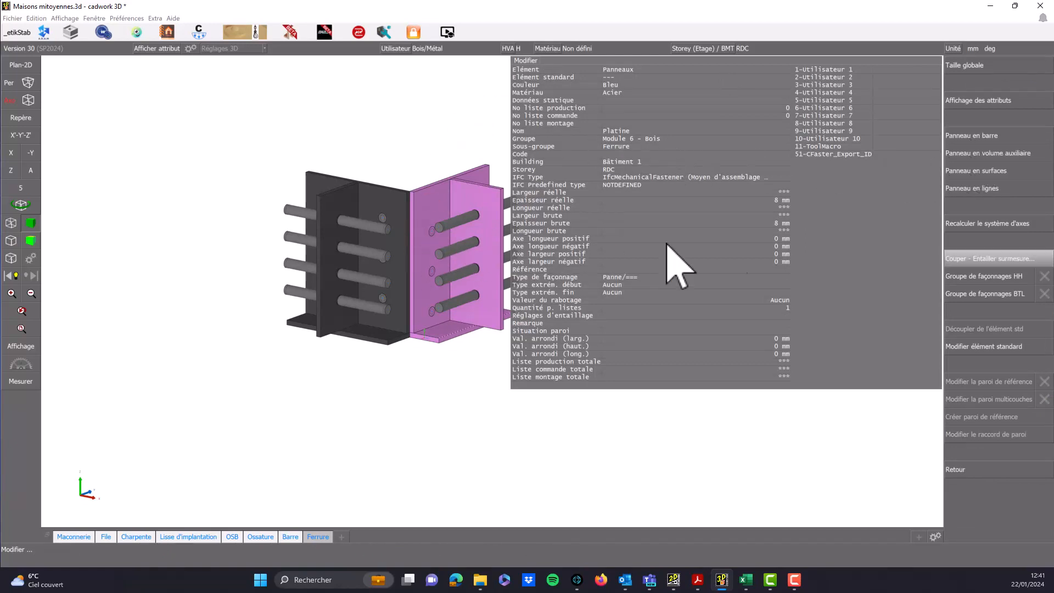
click(981, 154)
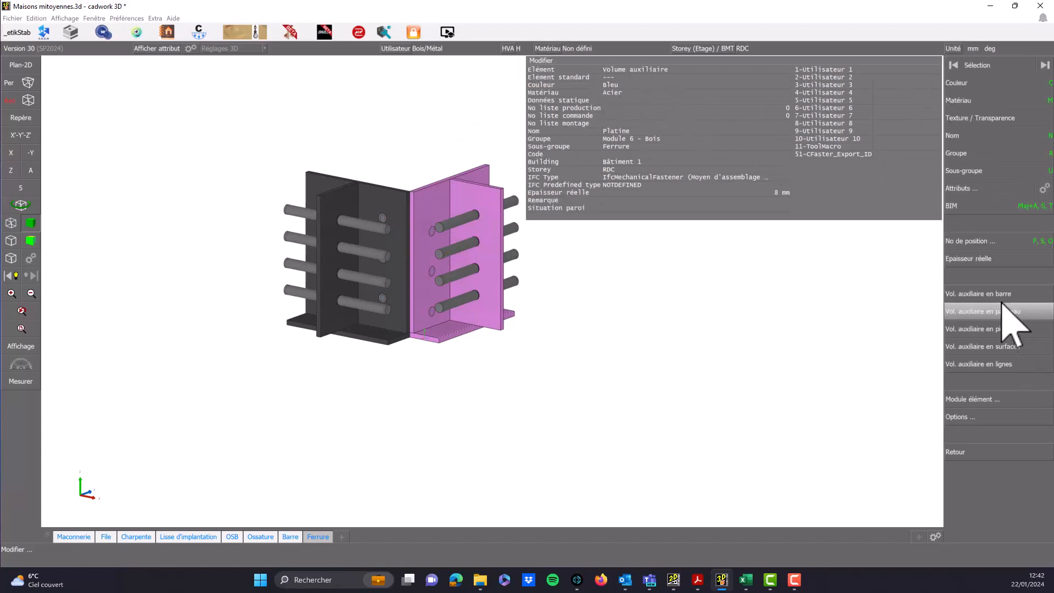
click(989, 294)
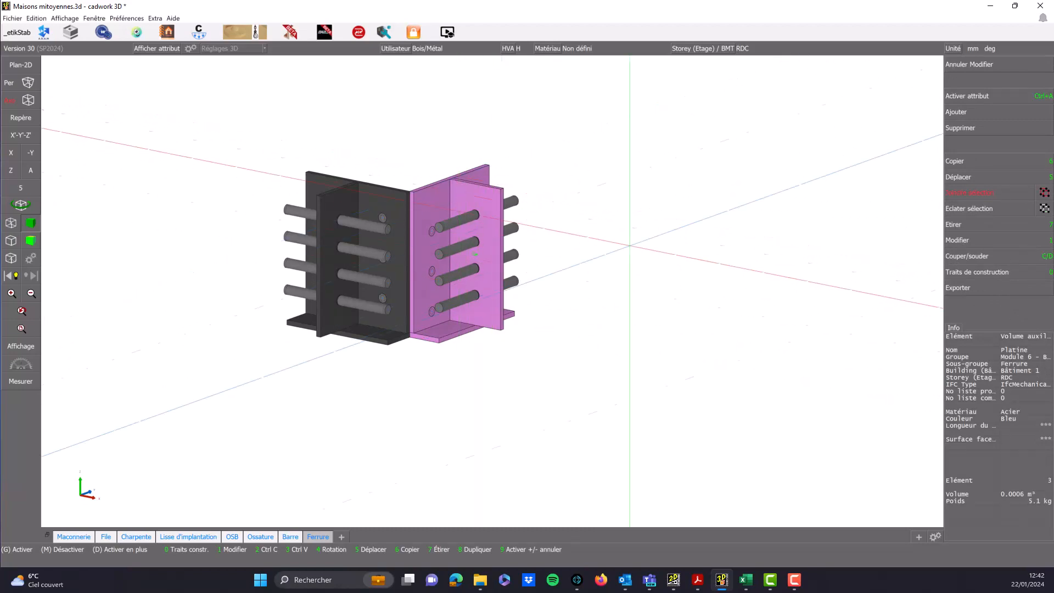
click(969, 240)
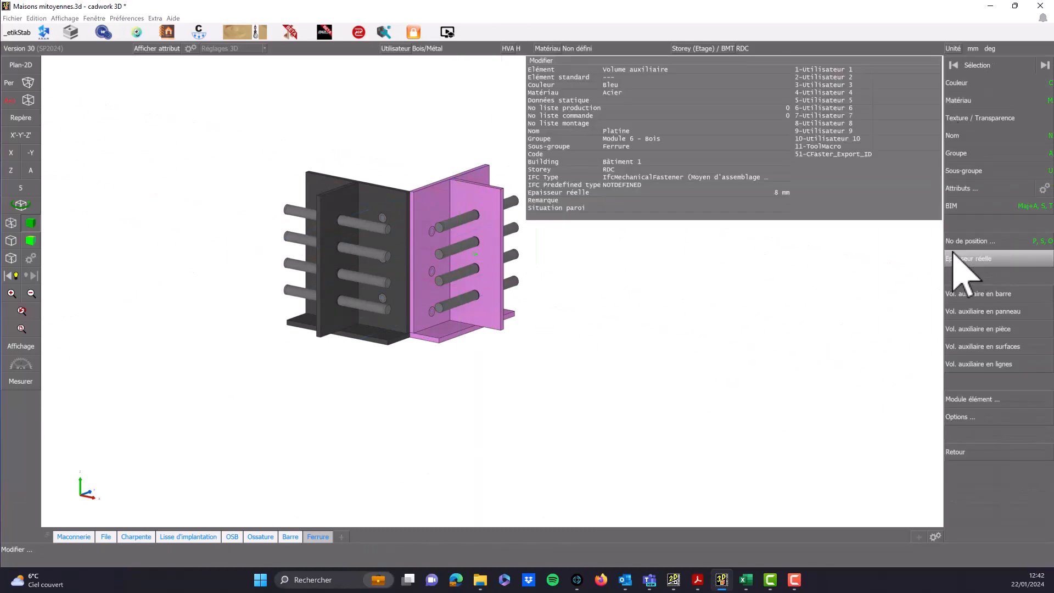
click(988, 312)
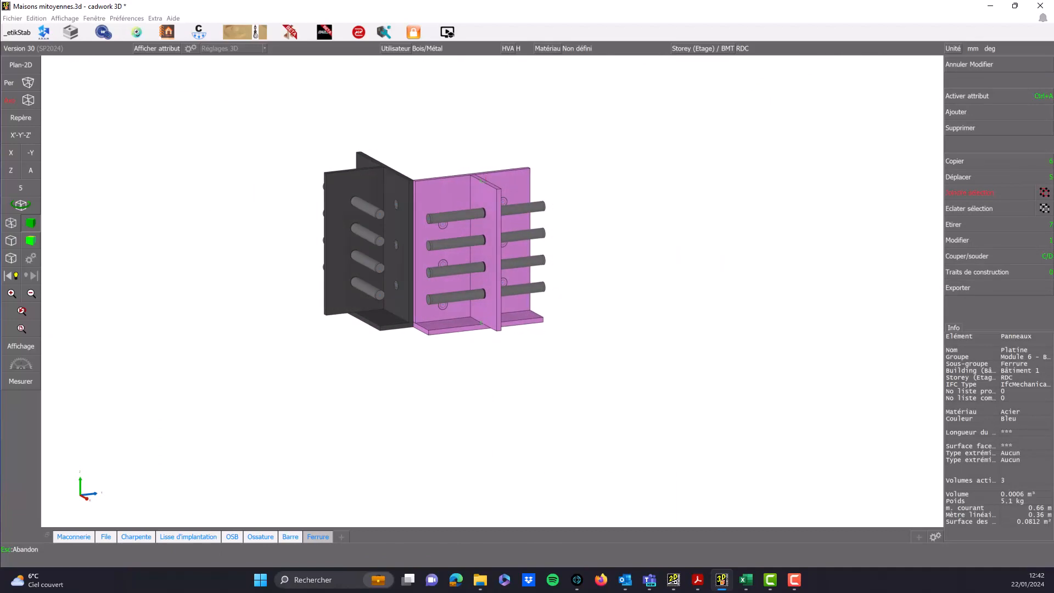
- Recalculate the axis system of the bracket wing's three plates, accepting the check of the assembly axes' interfaces
click(491, 187)
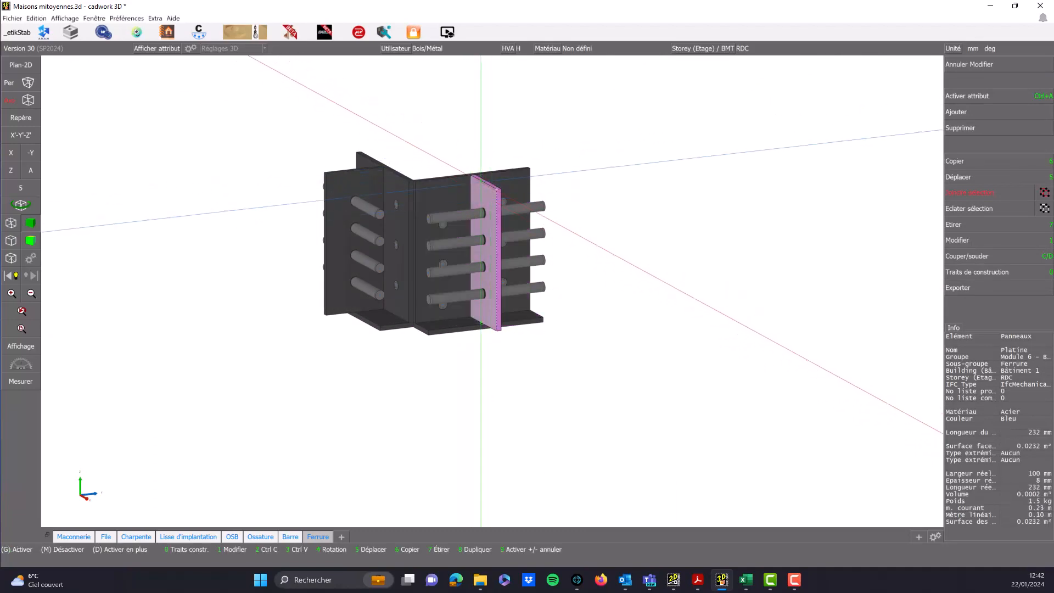
right_click(464, 178)
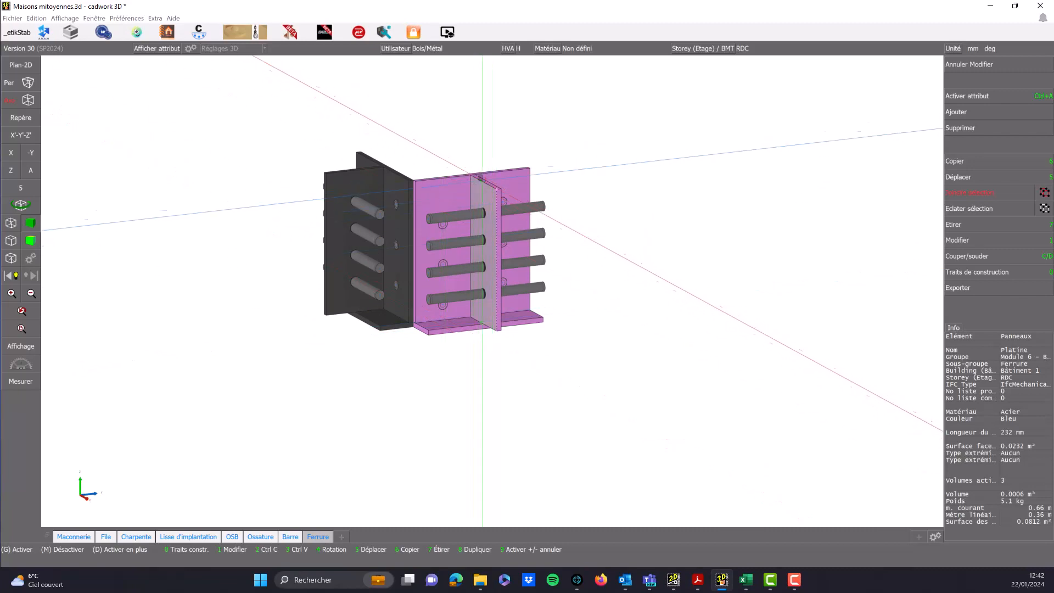
scroll(483, 231, up, 5)
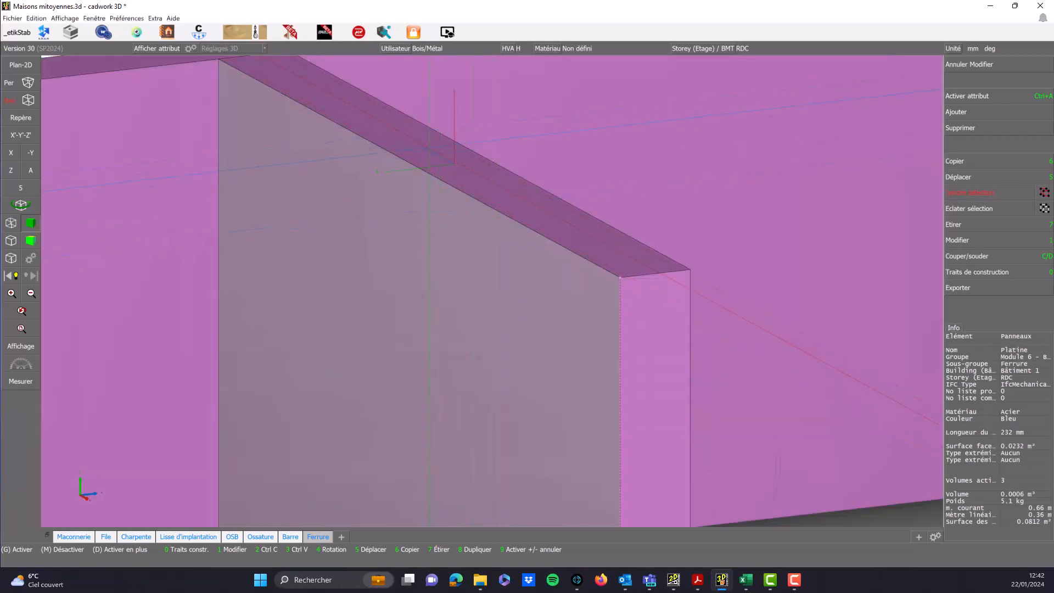
scroll(445, 103, down, 5)
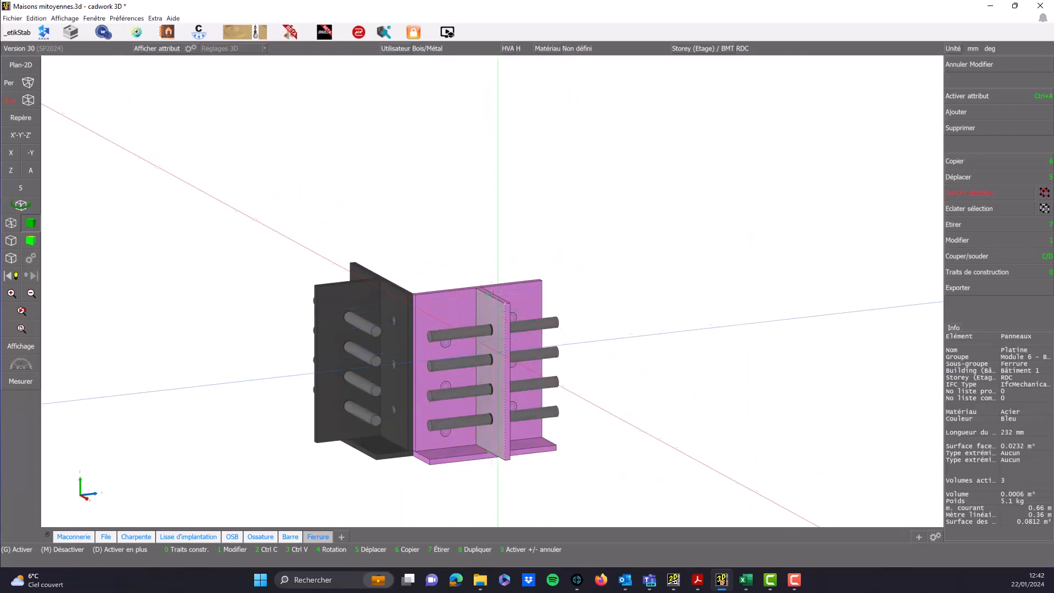
click(980, 240)
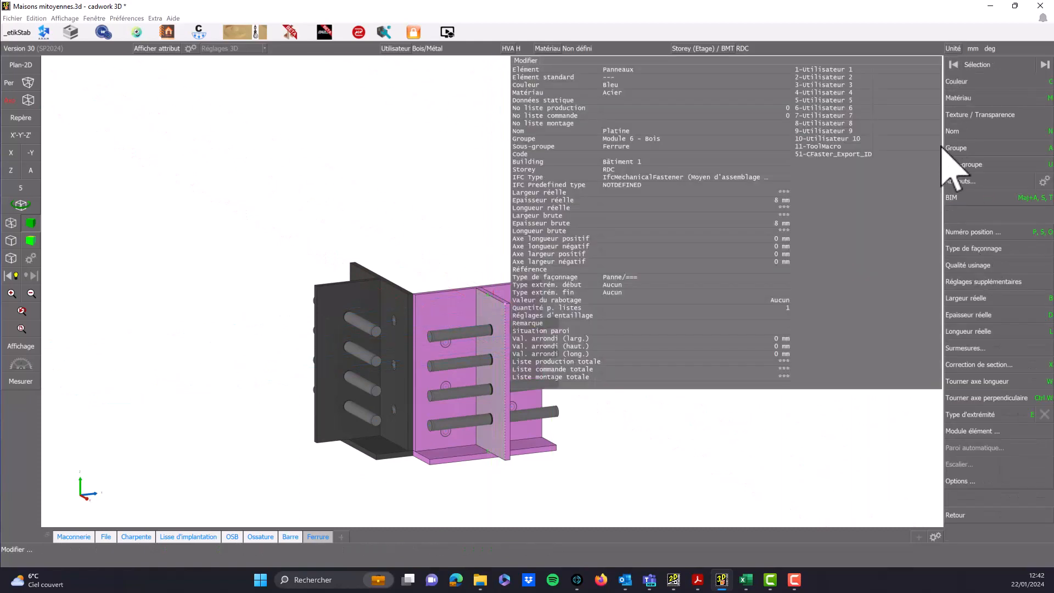
click(995, 483)
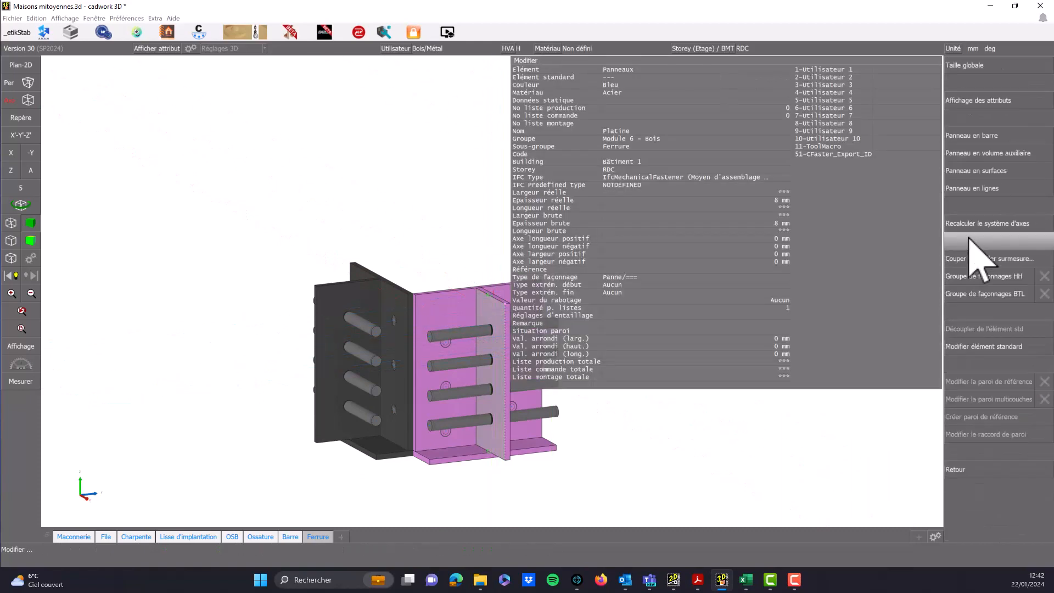
click(977, 224)
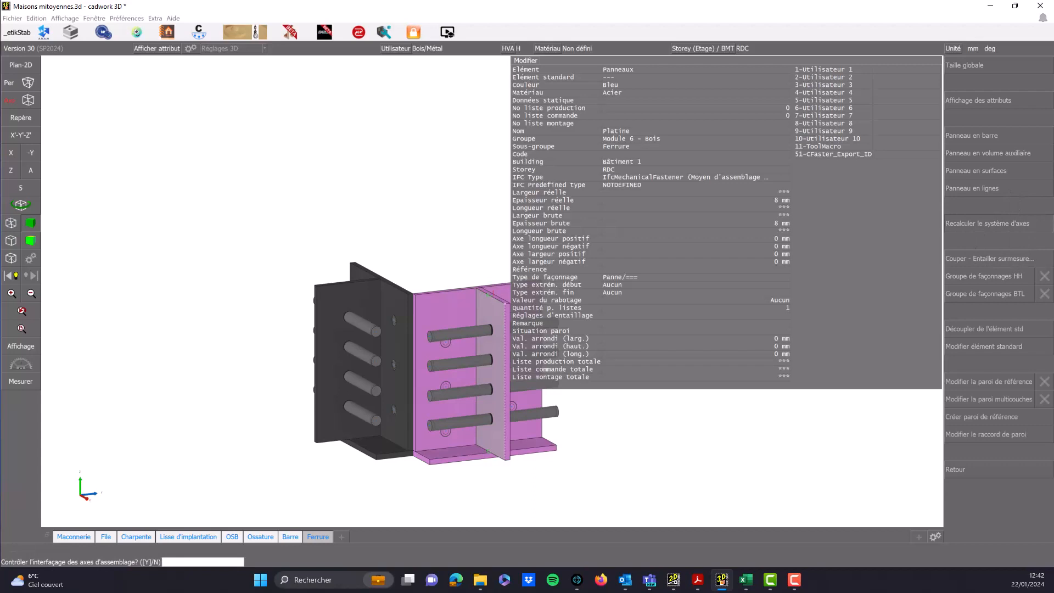
key(Return)
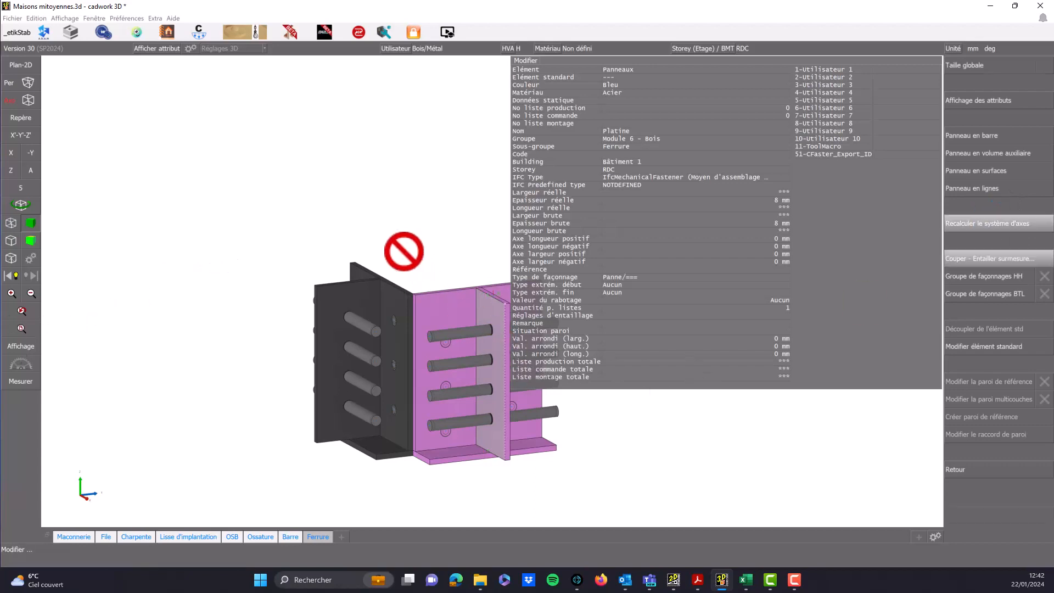
- Deselect the bracket plates and undo the last modification
middle_drag(467, 357, 624, 355)
scroll(497, 269, down, 5)
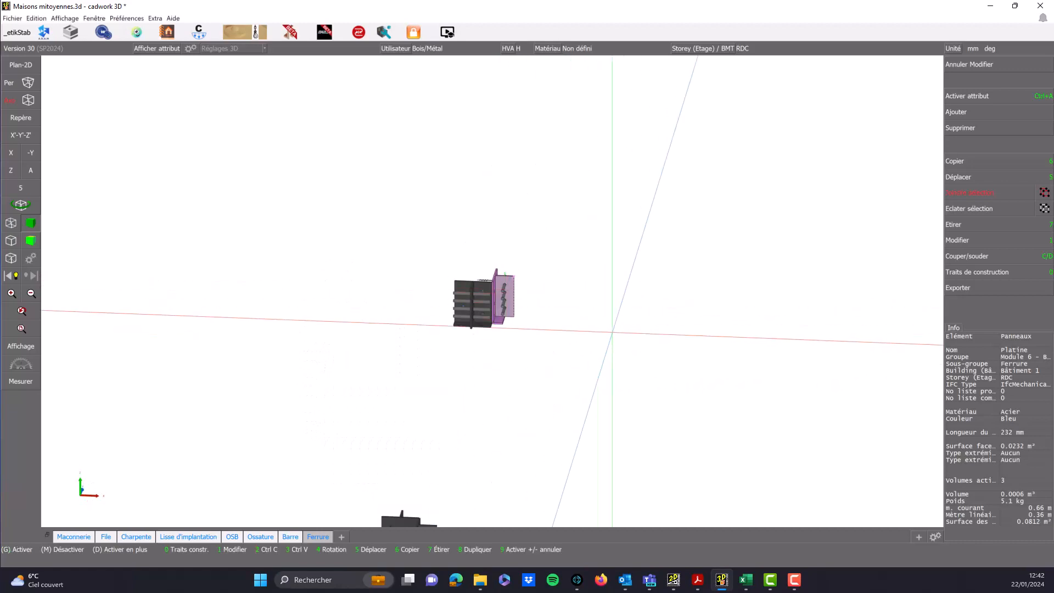
key(Escape)
key(ctrl+z)
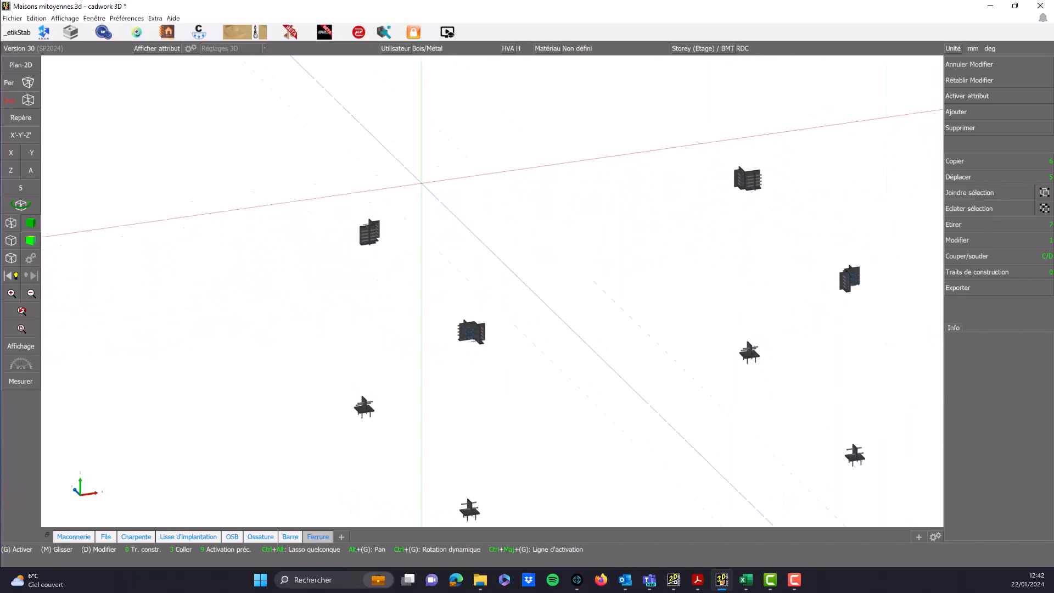
- Check on another upper corner bracket which plates select as a joined group and which select individually
middle_drag(324, 195, 405, 254)
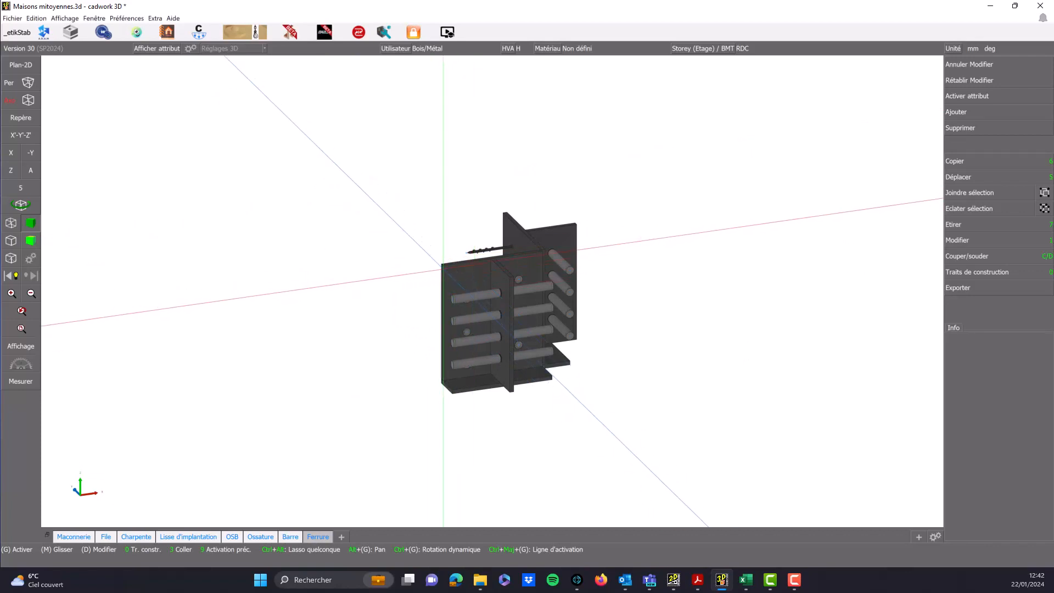
click(443, 268)
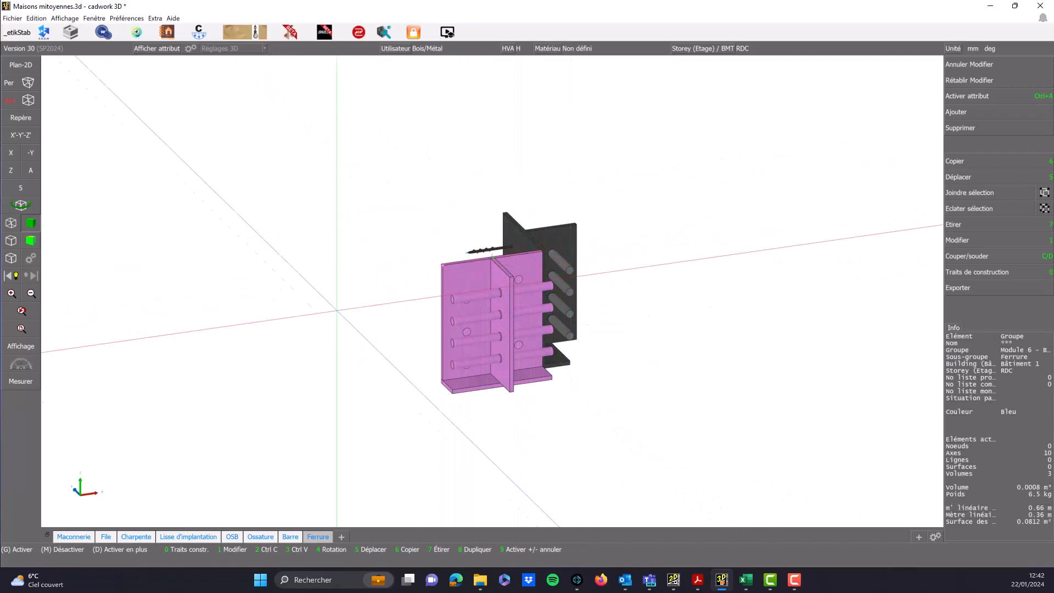
click(532, 258)
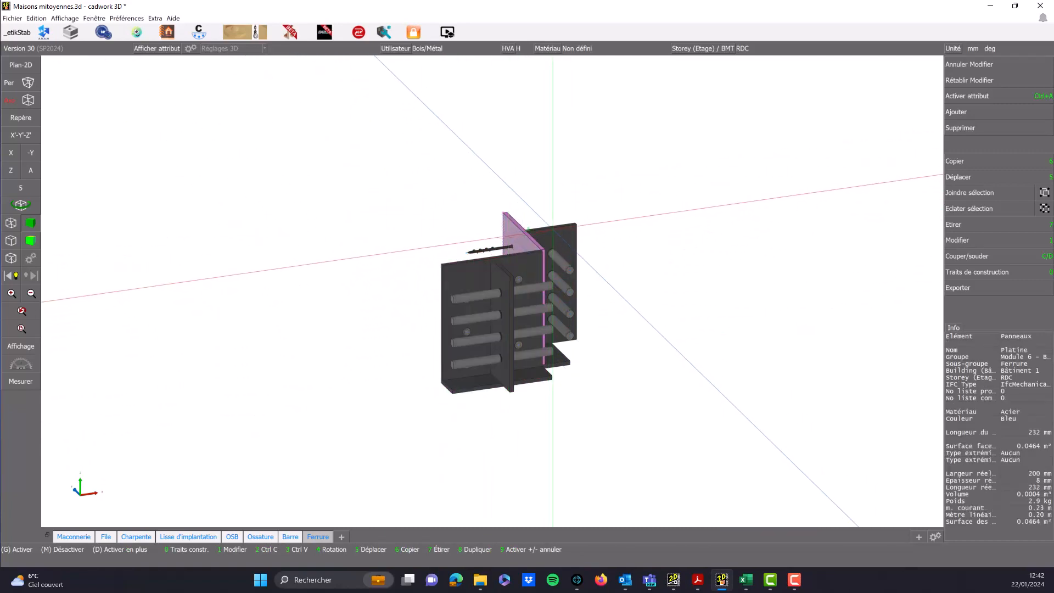
middle_drag(553, 229, 599, 262)
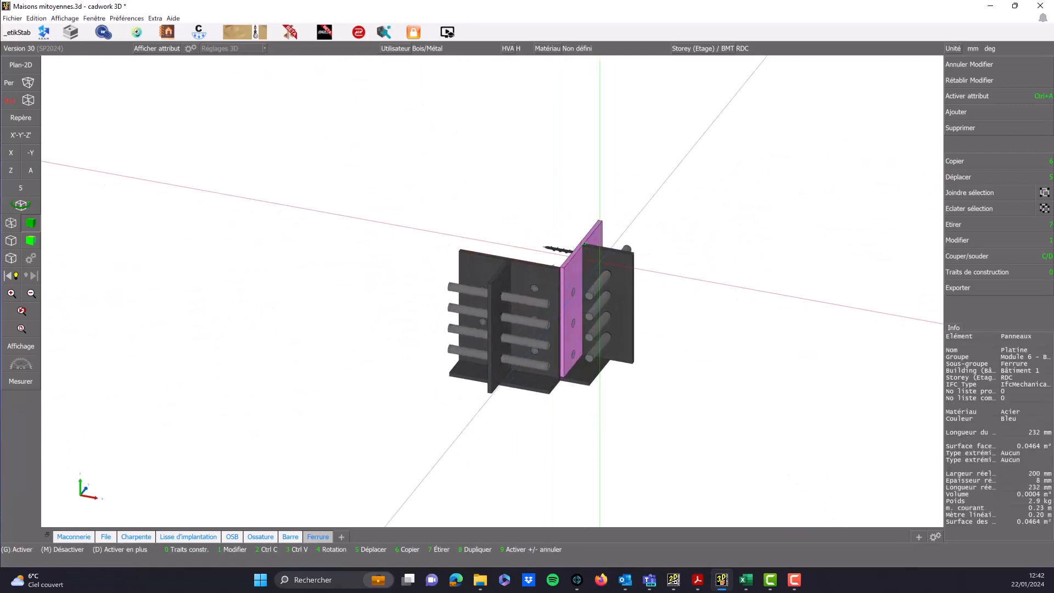
click(633, 302)
click(601, 370)
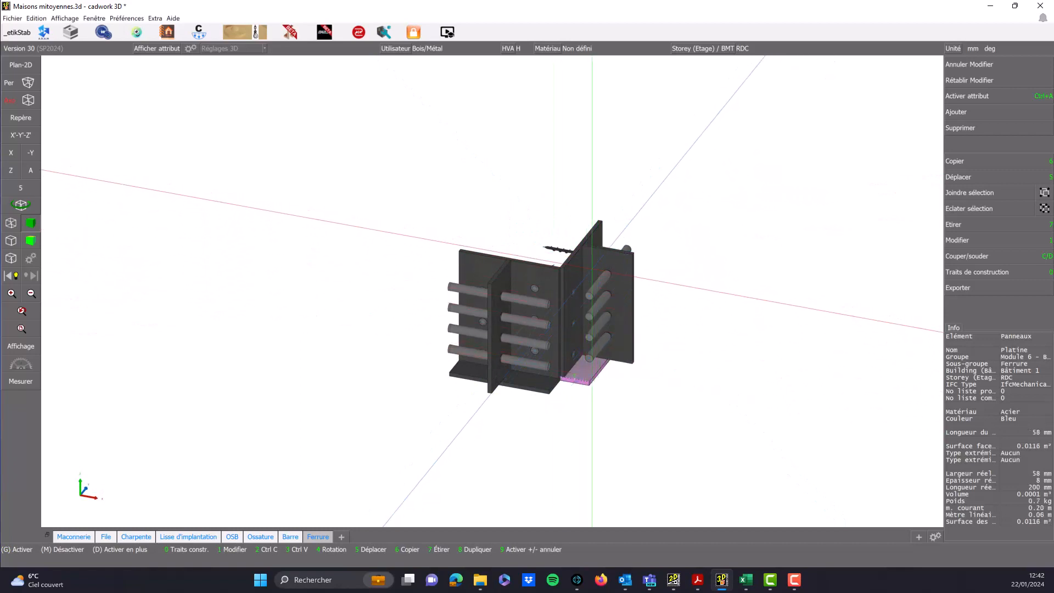
click(592, 269)
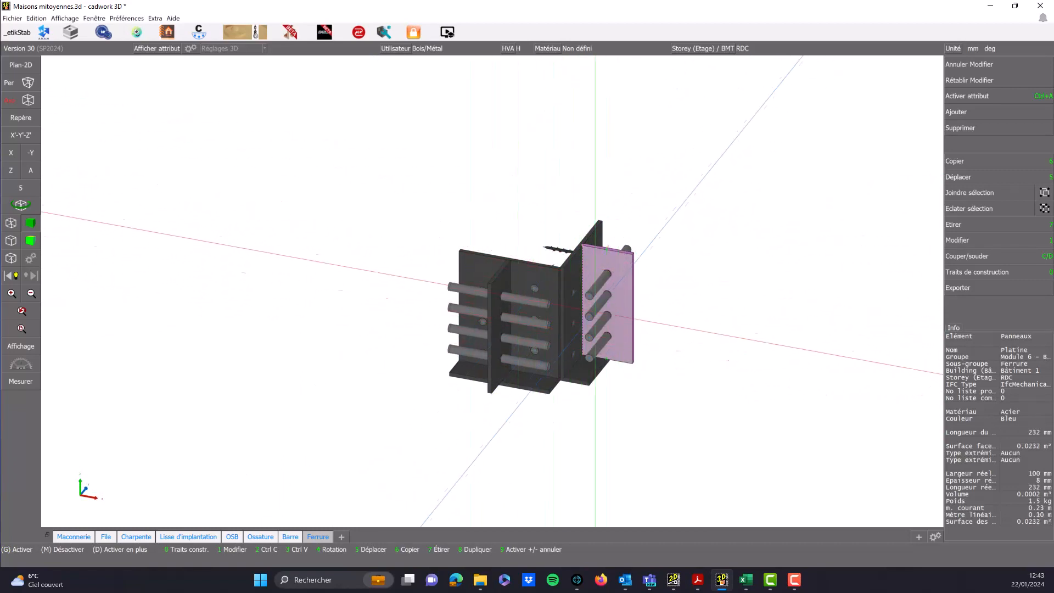
- Generate automatic standard containers for all brackets by joined selection, using the A3 portrait Ferrure template and the name Ferrure
scroll(496, 280, down, 10)
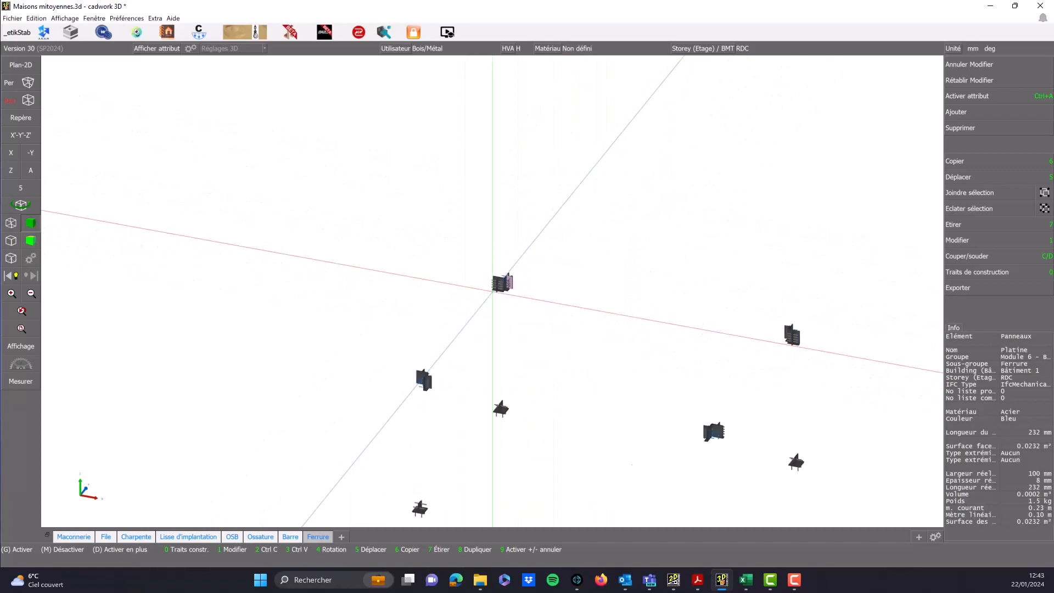
scroll(497, 280, down, 3)
middle_drag(497, 280, 565, 275)
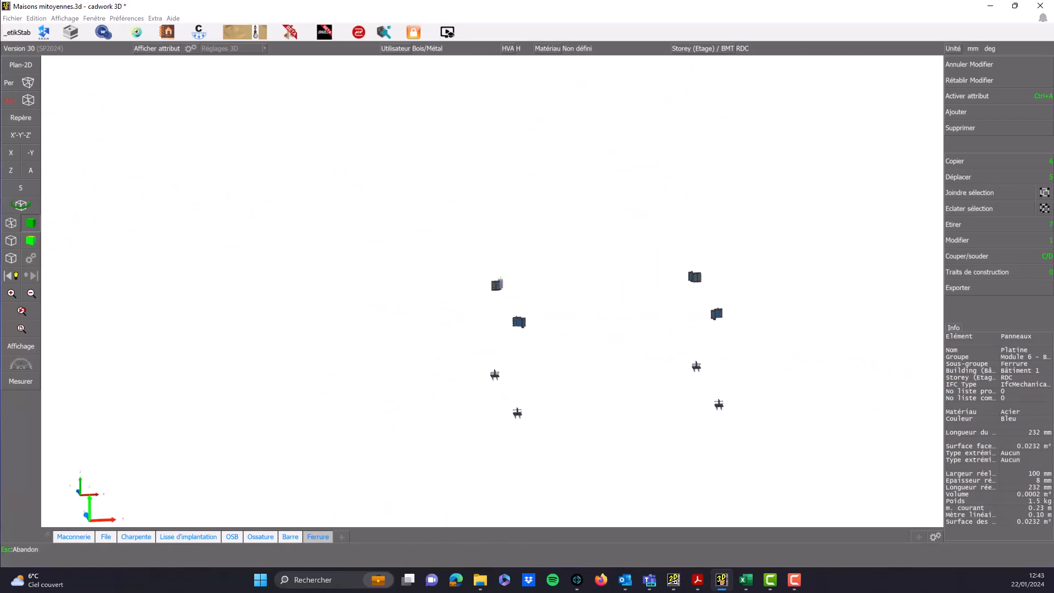
click(532, 188)
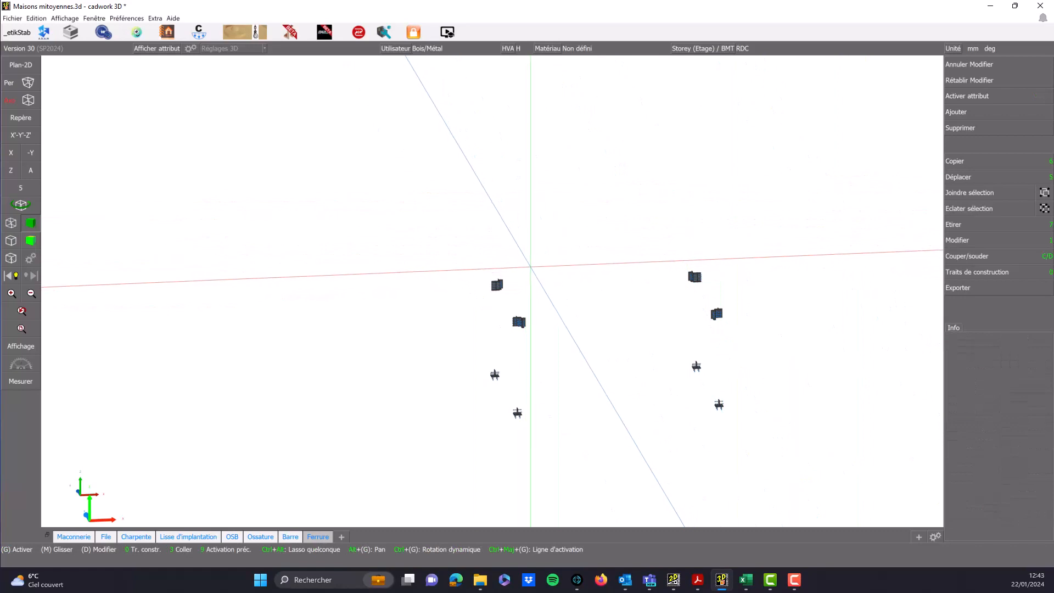
drag(294, 153, 848, 484)
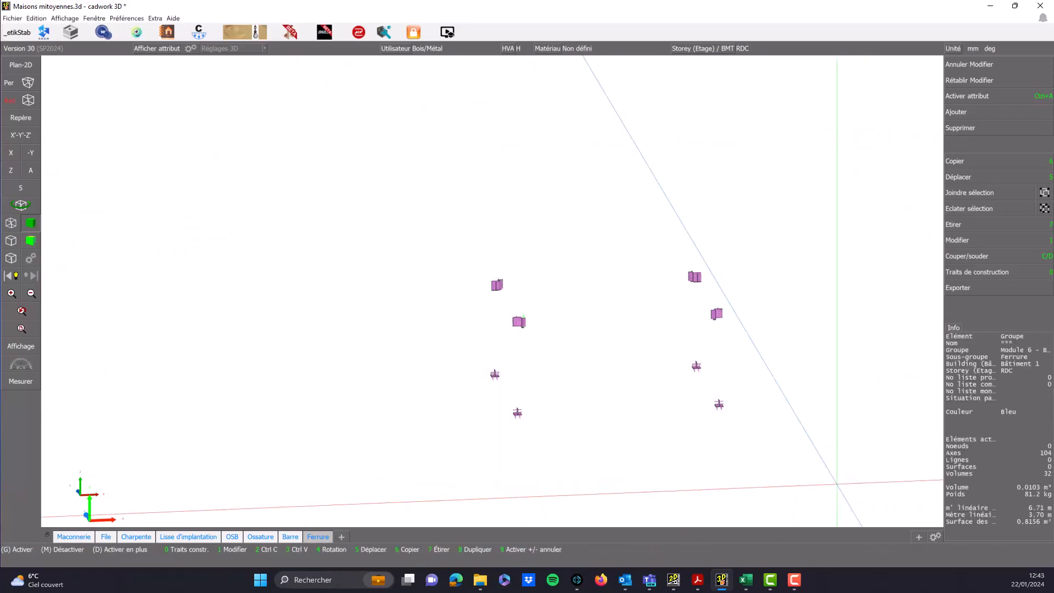
click(978, 113)
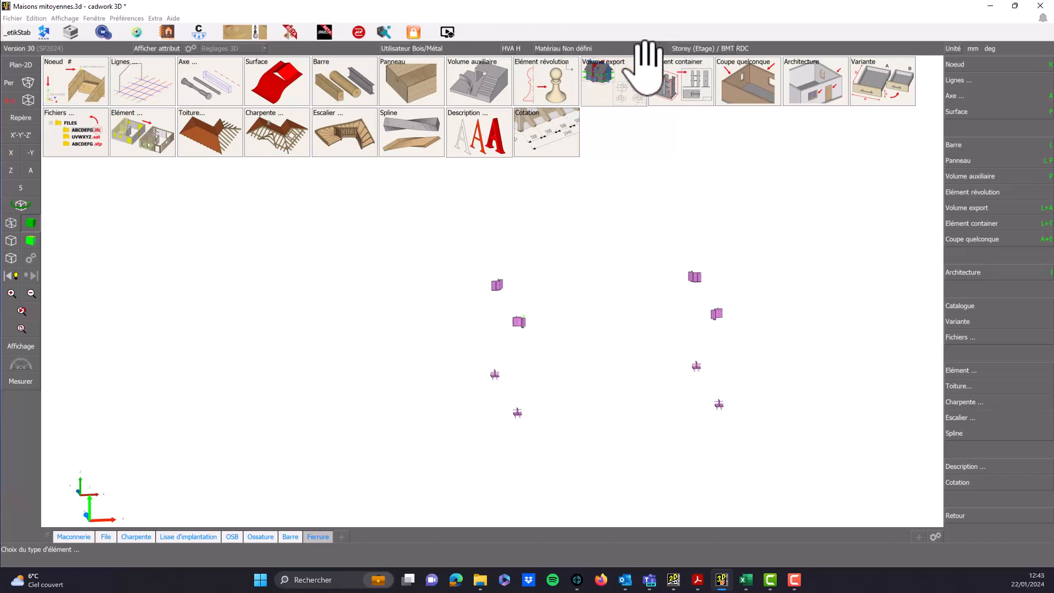
click(680, 76)
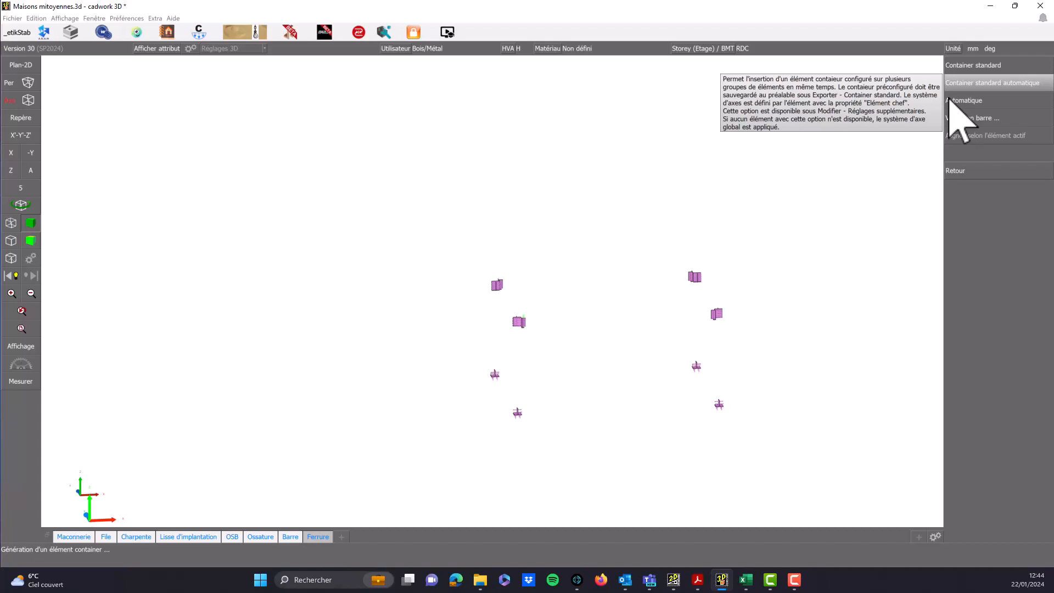
click(999, 83)
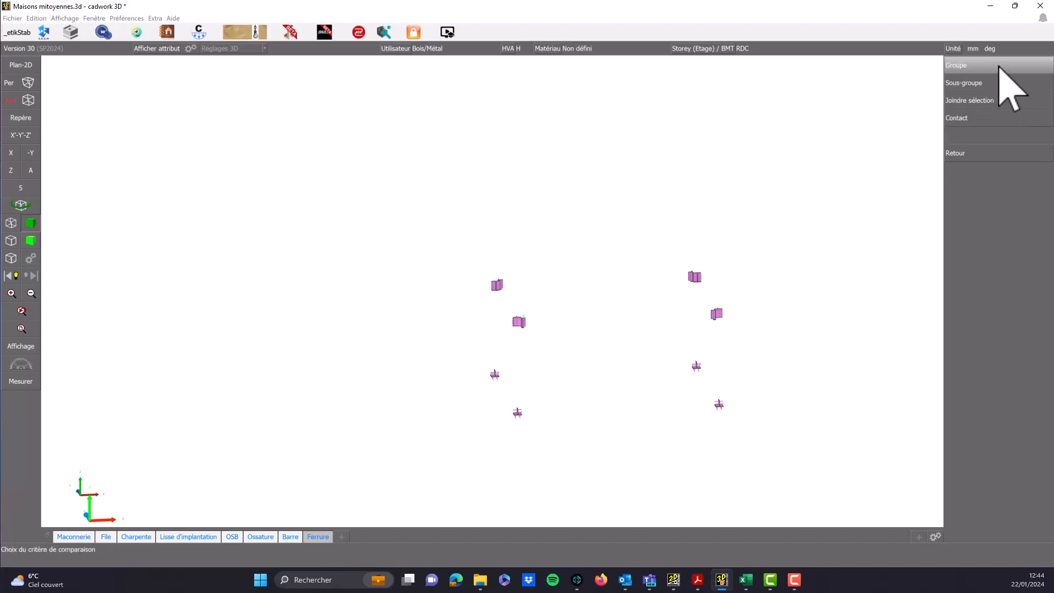
click(981, 101)
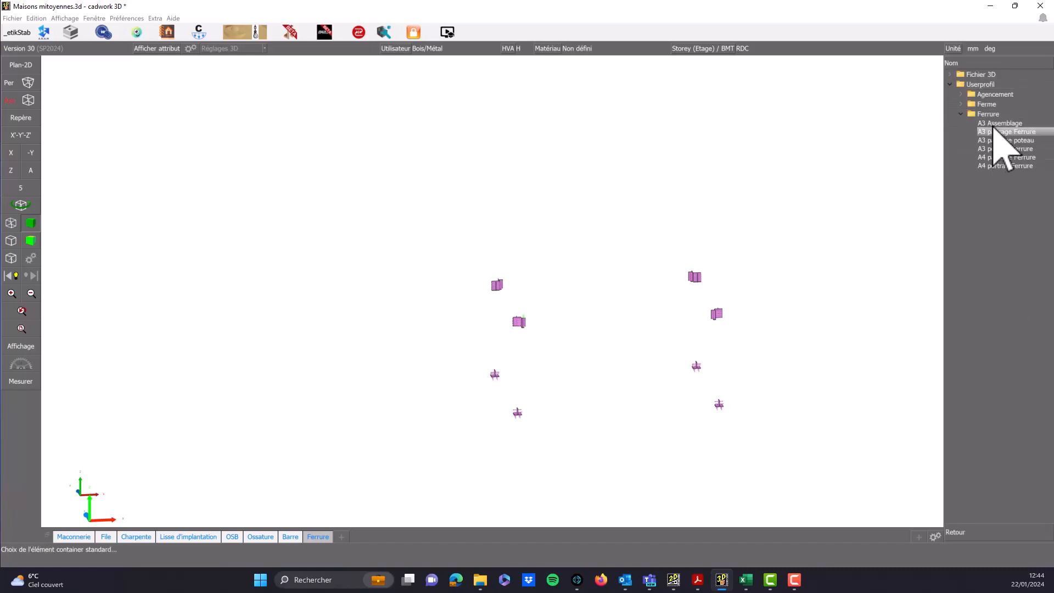
click(993, 165)
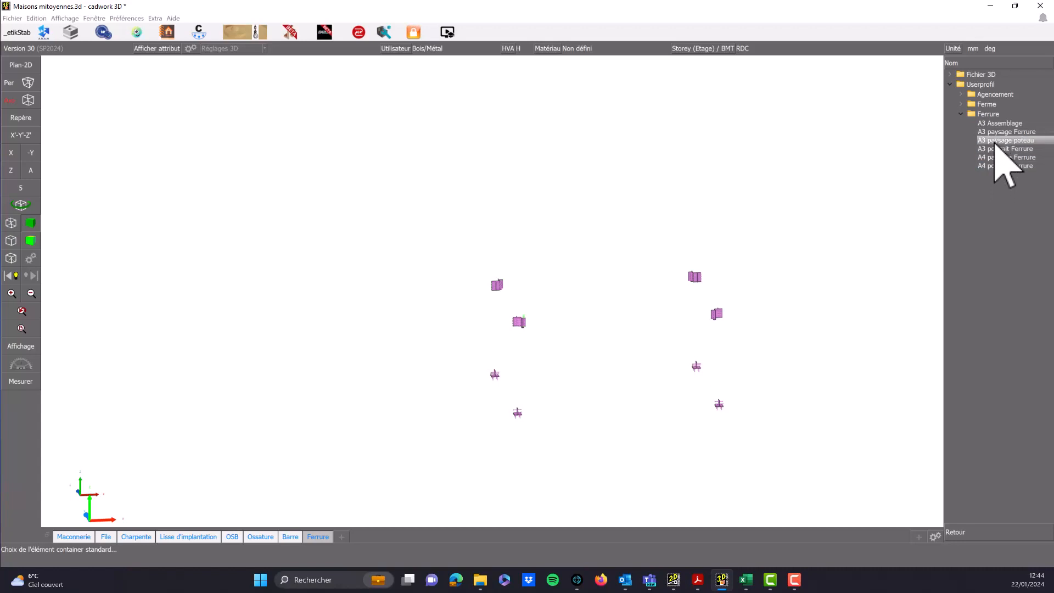
click(961, 104)
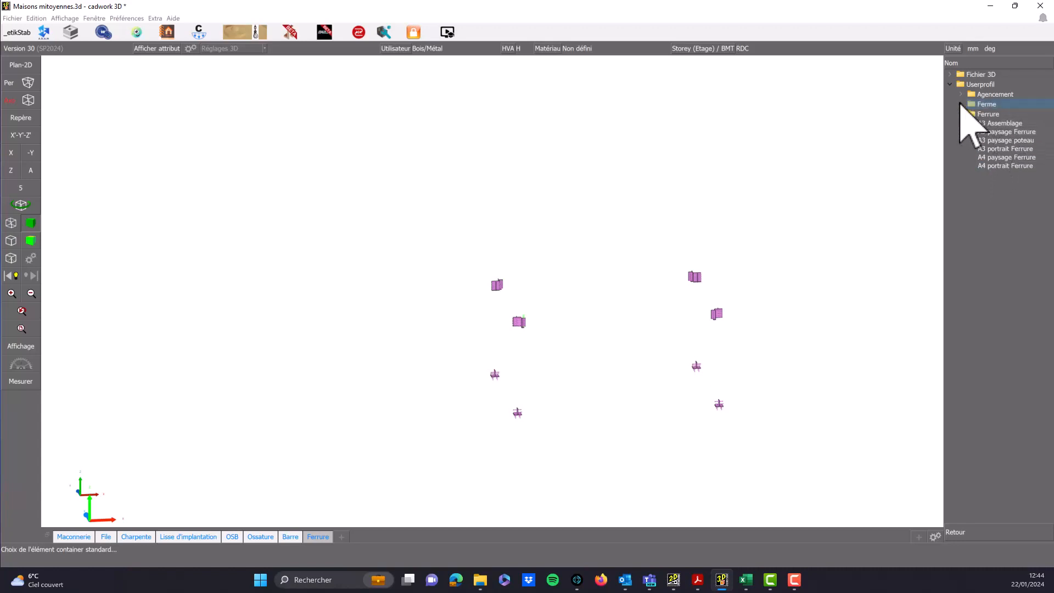
click(990, 149)
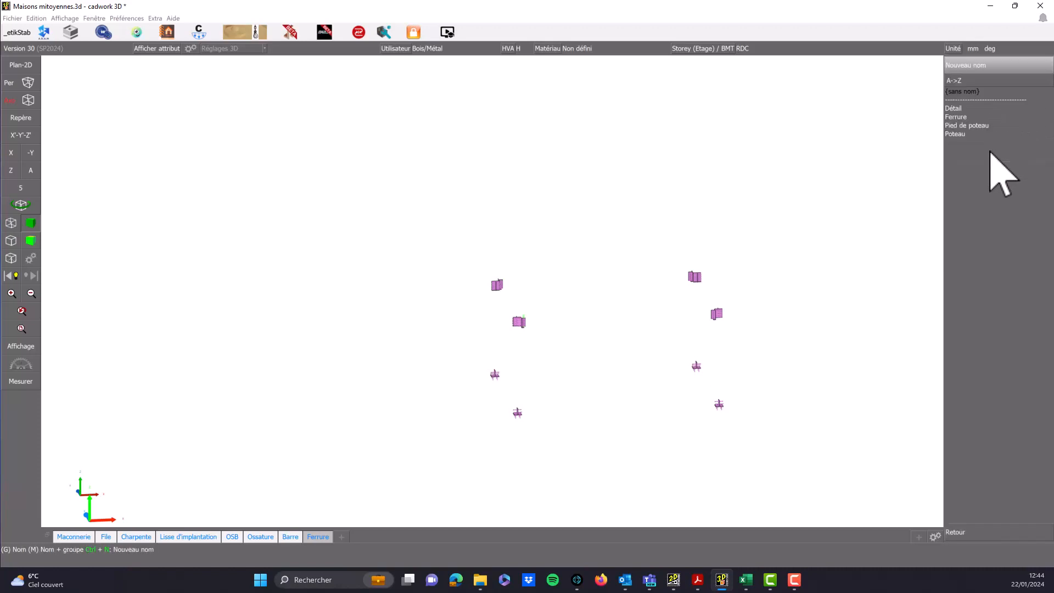
click(969, 117)
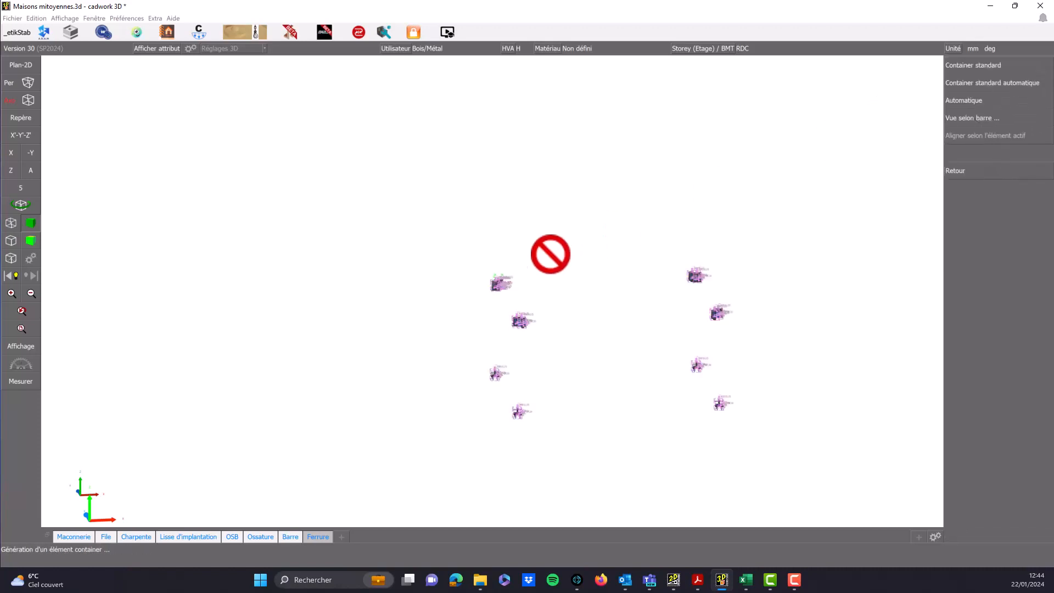
- Inspect the containers generated around the upper corner bracket and undo their creation
middle_drag(688, 302, 719, 327)
middle_drag(492, 291, 423, 307)
scroll(492, 291, down, 6)
scroll(492, 292, down, 1)
scroll(342, 324, up, 7)
scroll(439, 302, down, 2)
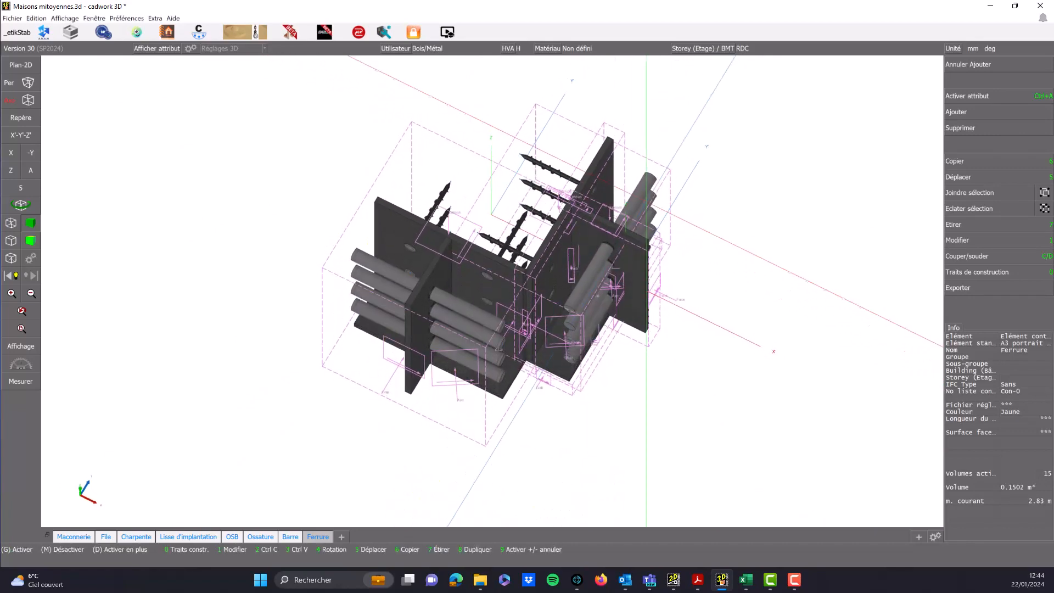
scroll(483, 299, down, 3)
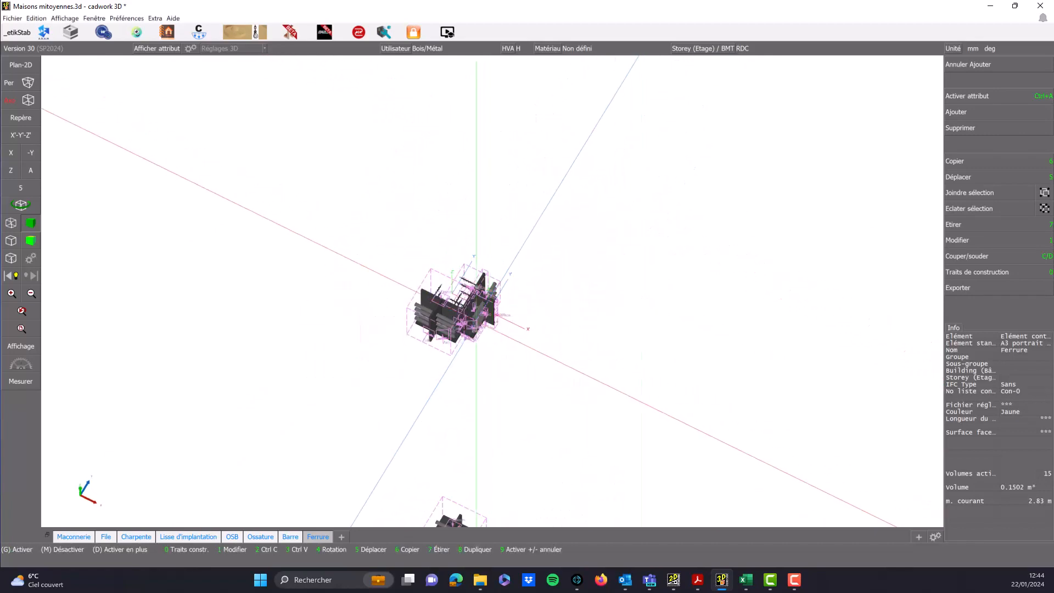
click(1005, 67)
- Join the three plates of the upper corner bracket's ungrouped wing with its rods and screws into one selection group
scroll(509, 317, up, 5)
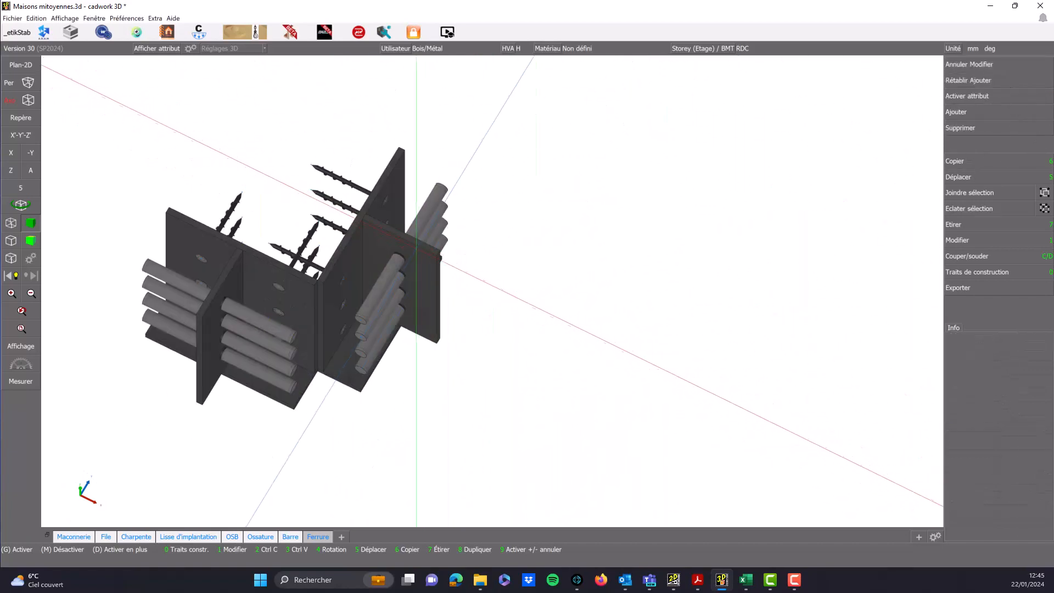
click(401, 280)
click(348, 277)
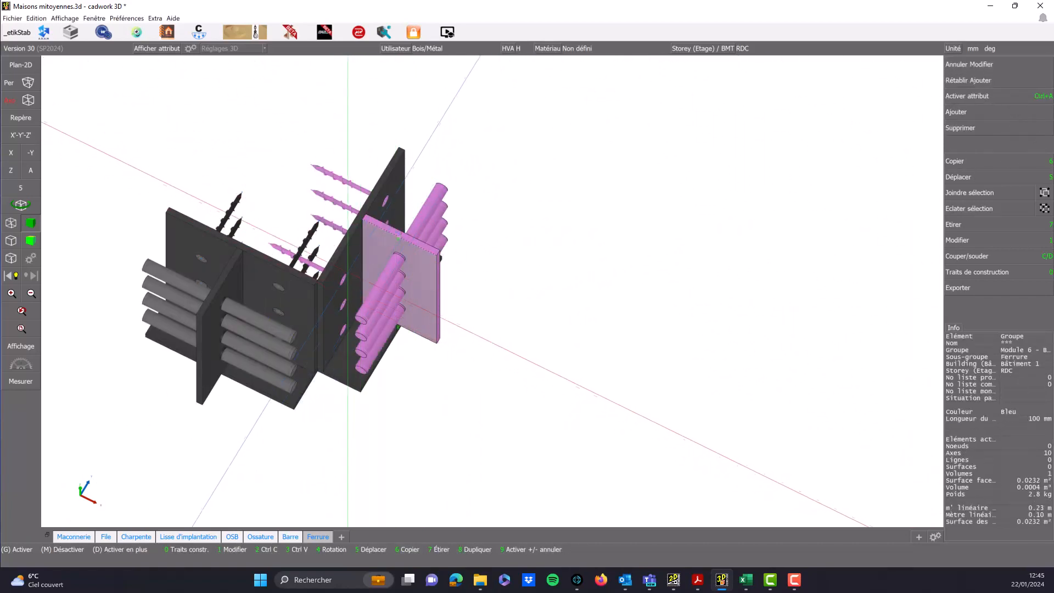
click(373, 362)
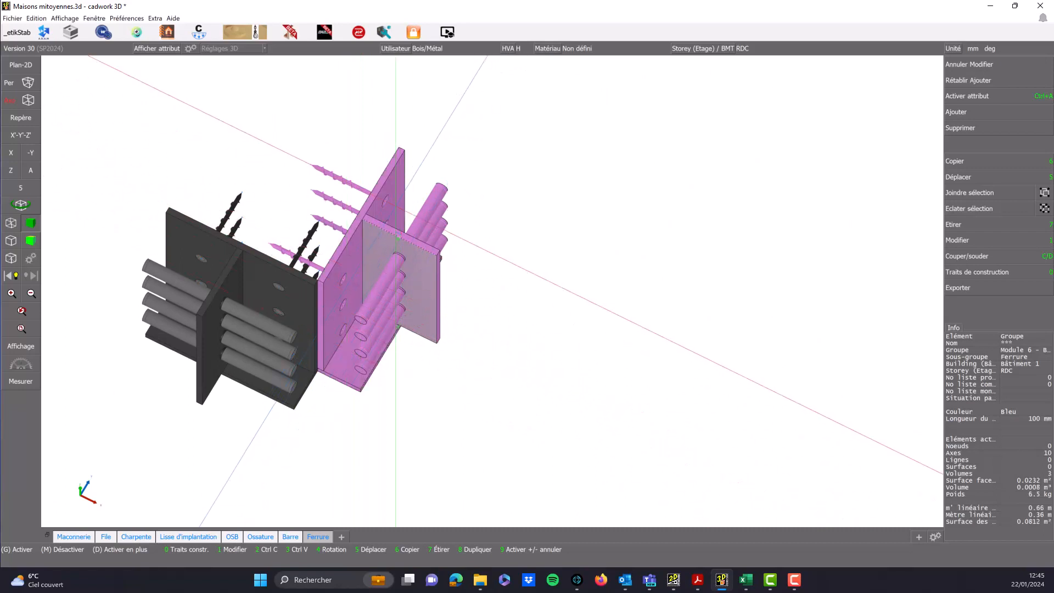
click(1007, 194)
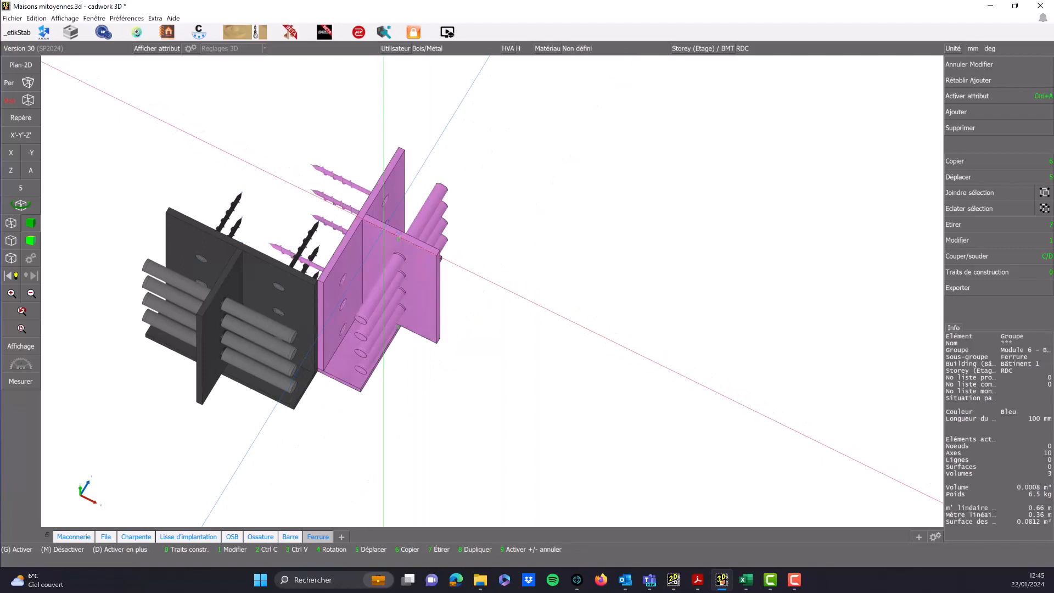
- Select all brackets again and generate automatic standard containers by joined selection with the A3 portrait Ferrure template, named Ferrure
scroll(505, 301, down, 5)
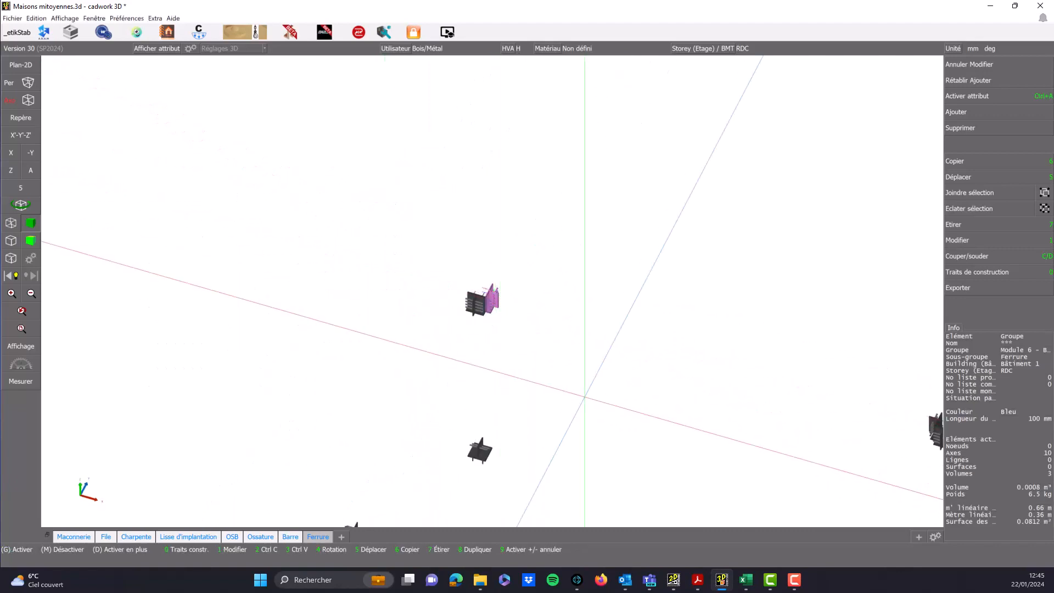
key(Escape)
key(9)
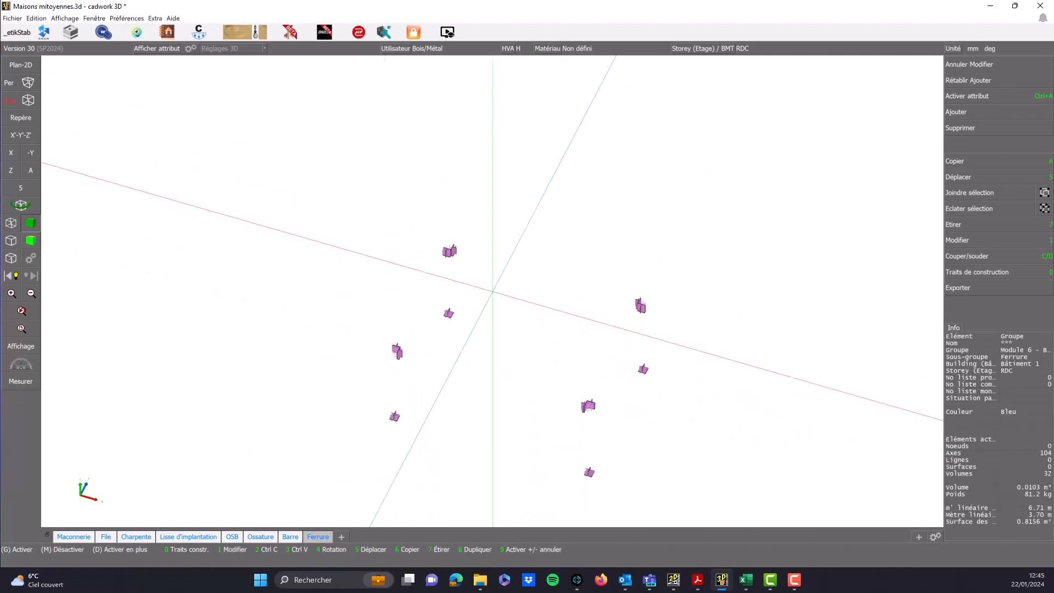
click(974, 112)
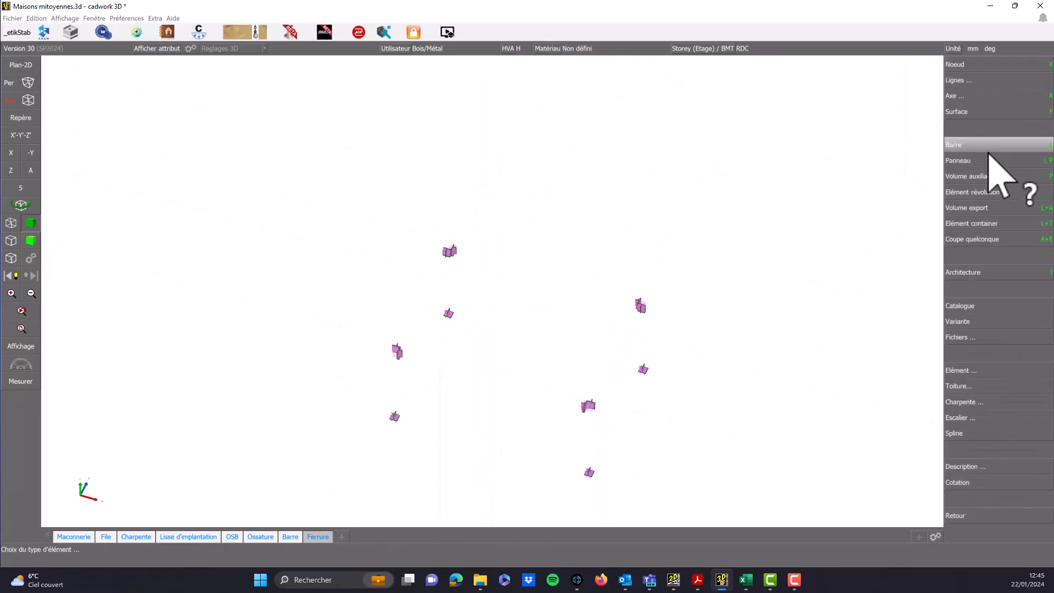
click(986, 225)
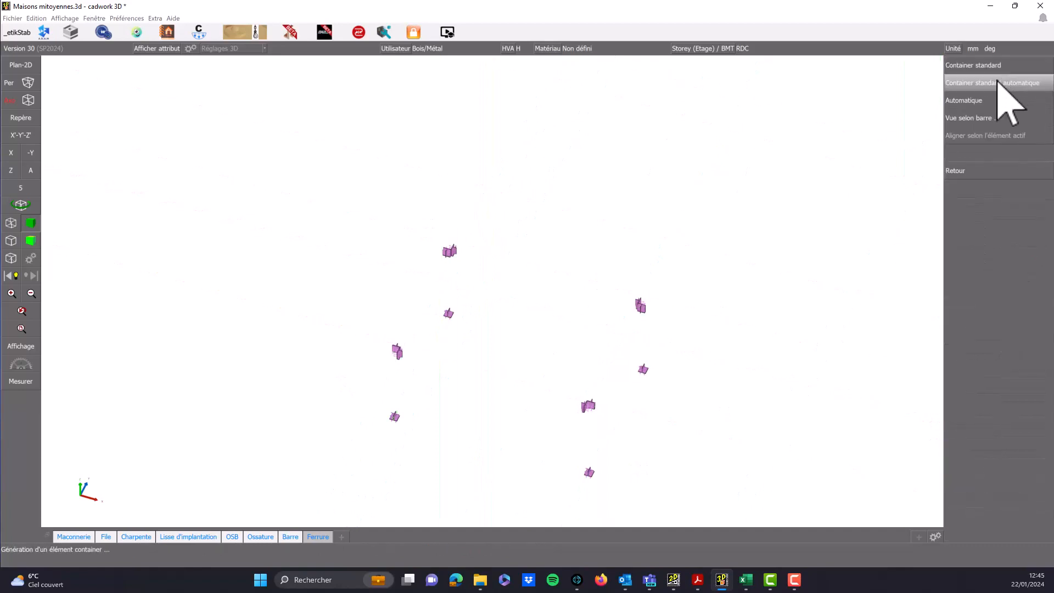
click(1005, 102)
click(982, 102)
click(984, 104)
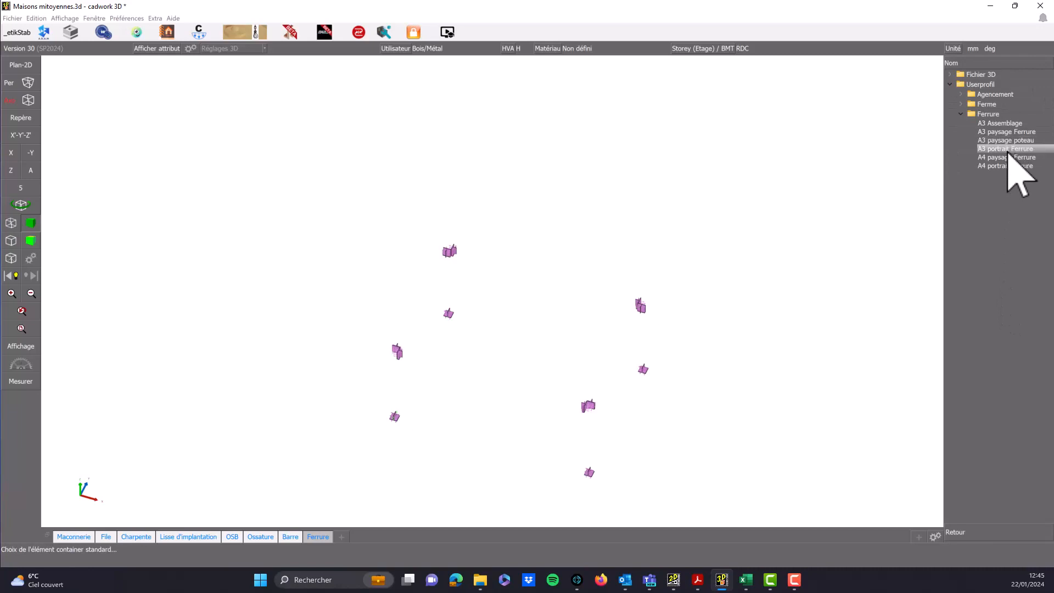
click(1009, 150)
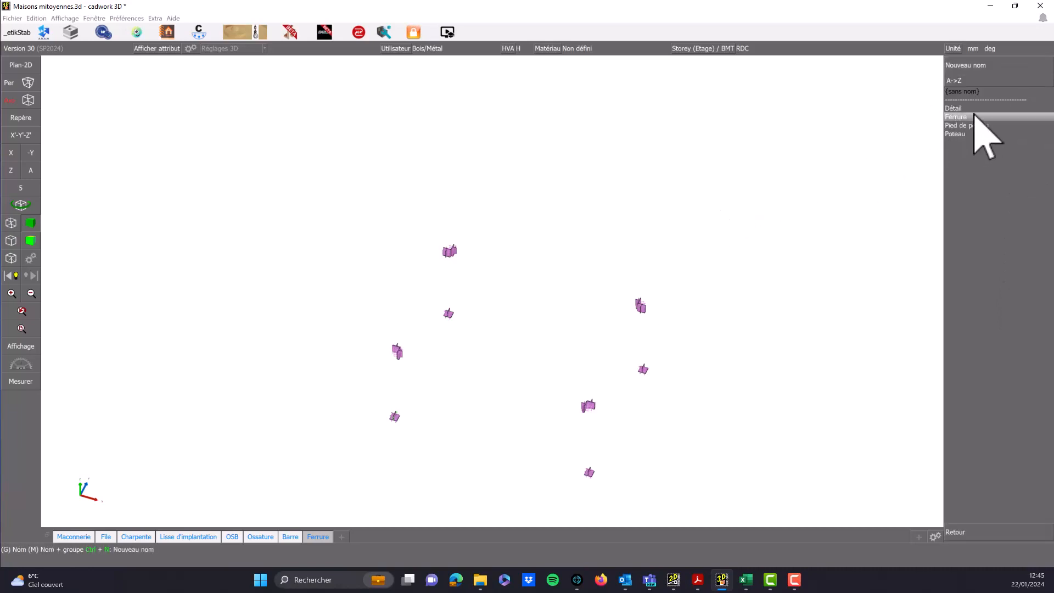
click(975, 118)
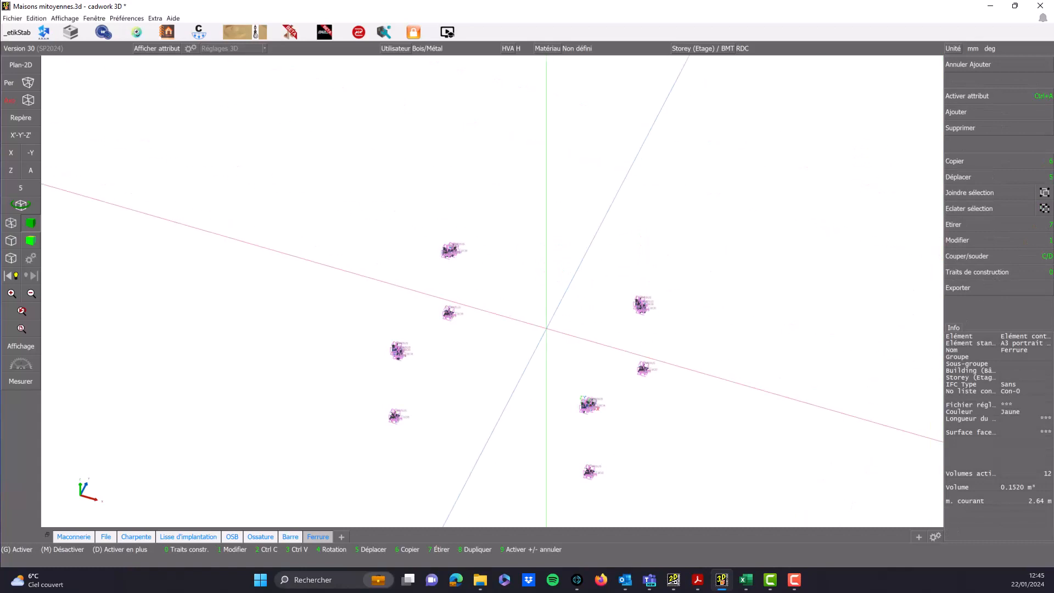
click(454, 306)
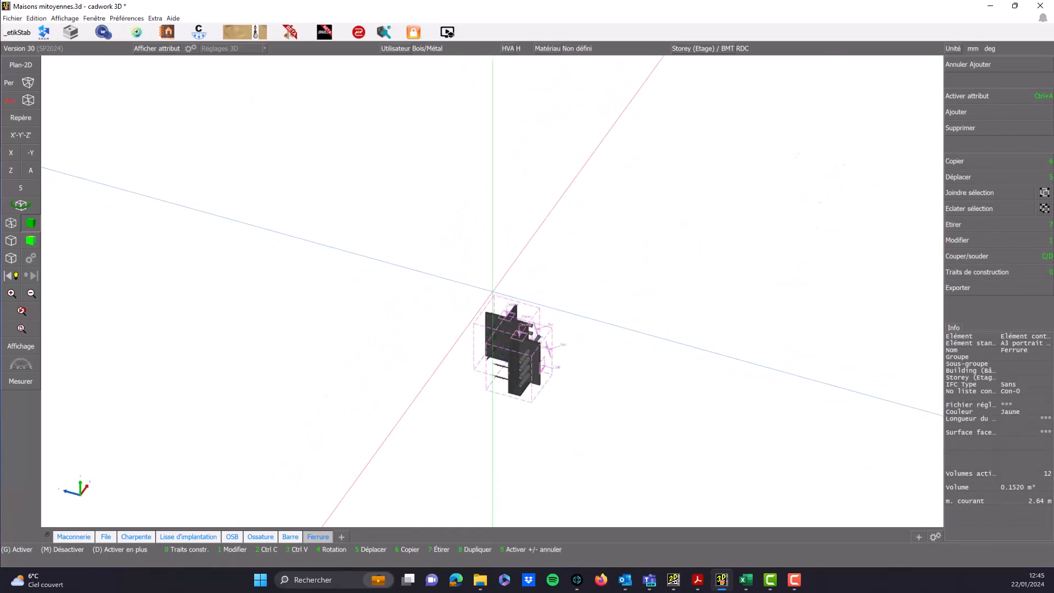
click(499, 352)
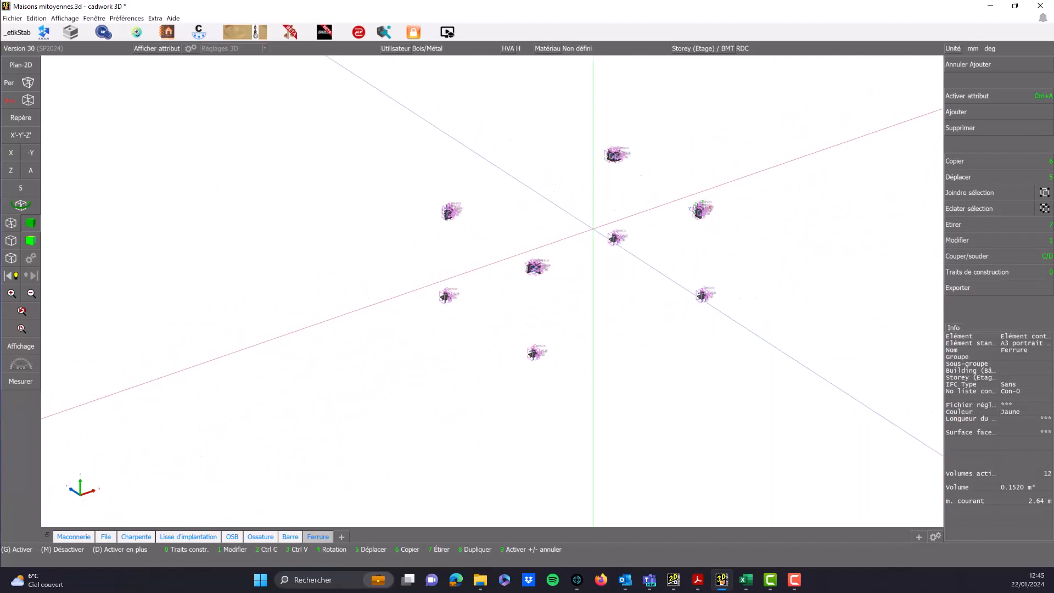
- Configure the container list calculation with FE- as the global container number prefix and accept the settings
click(1008, 283)
click(973, 207)
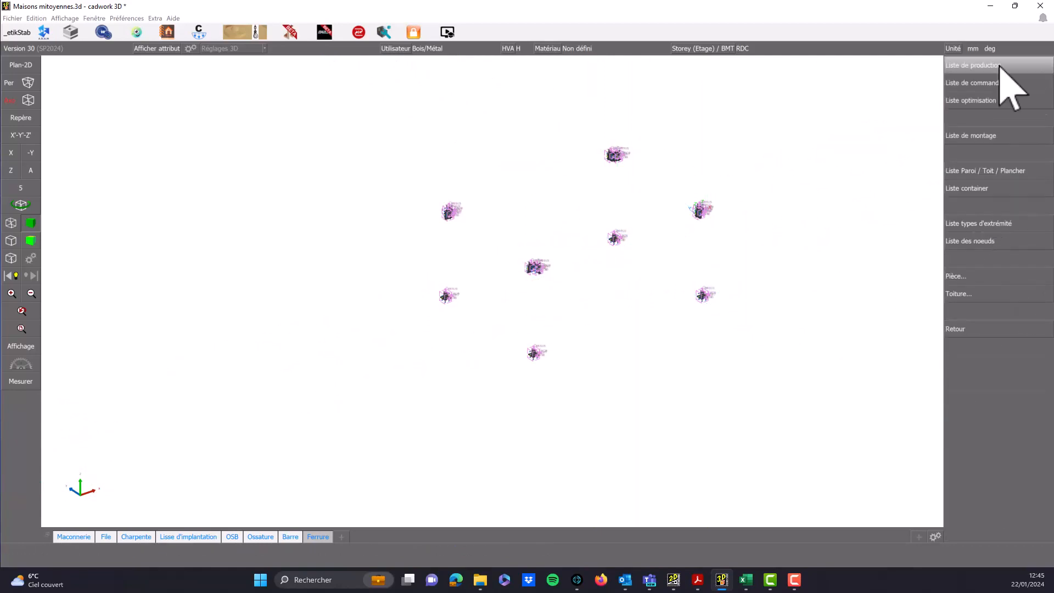
click(987, 188)
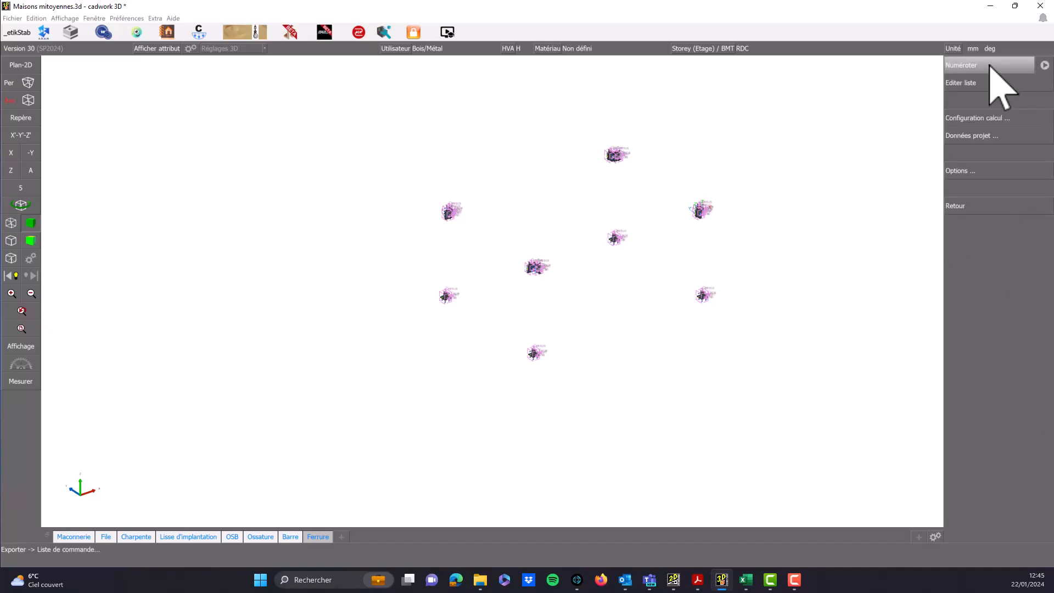
click(989, 118)
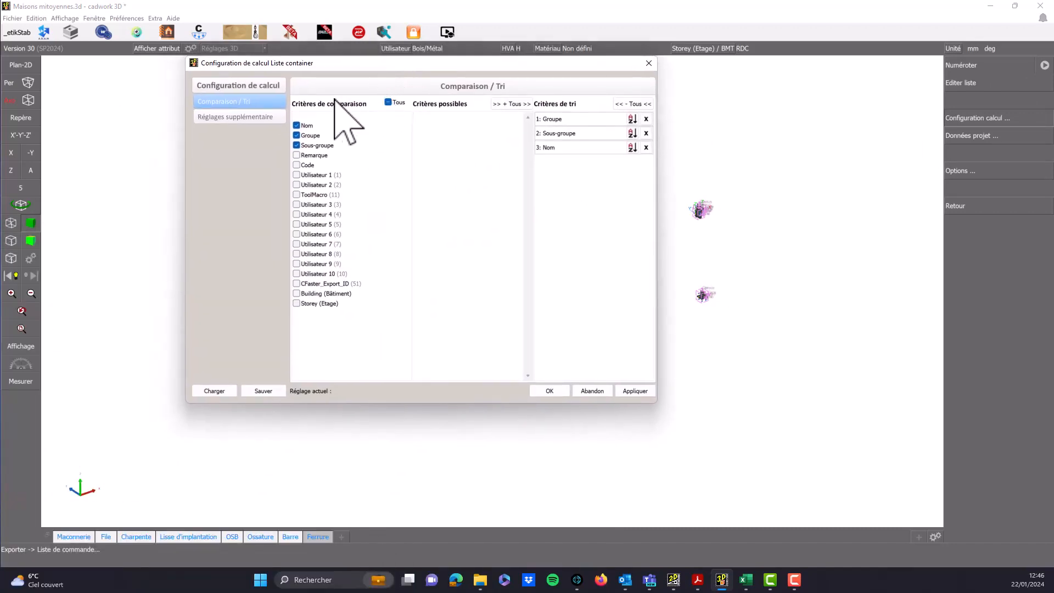
click(246, 117)
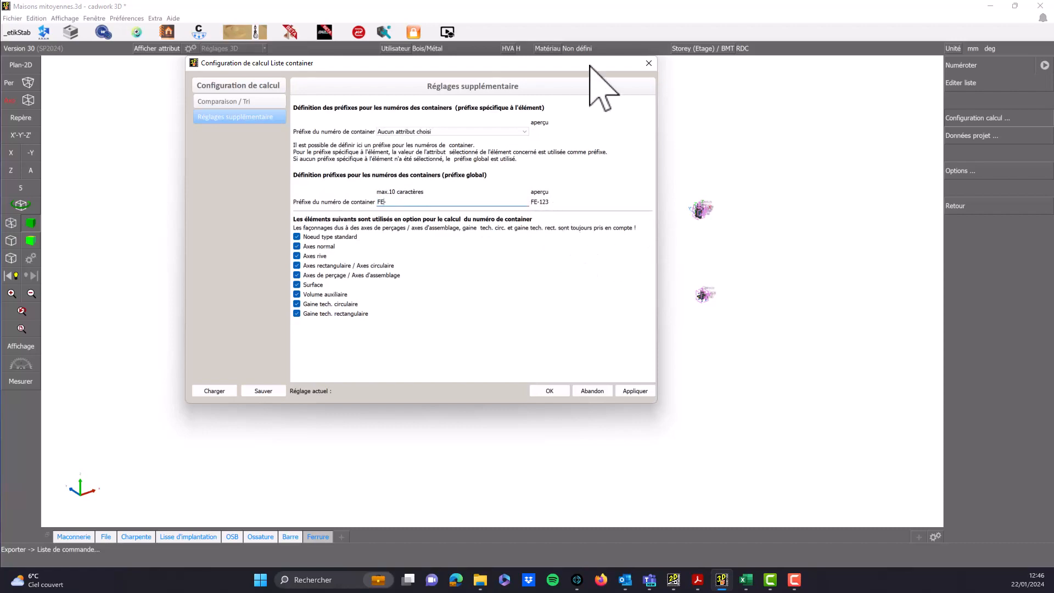
drag(588, 64, 598, 320)
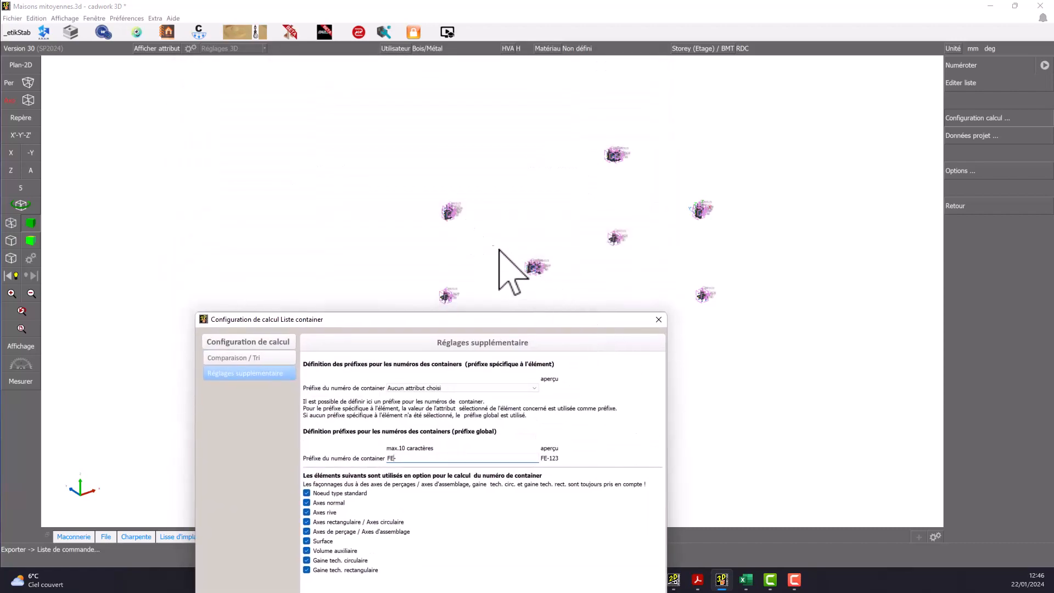
drag(488, 319, 474, 111)
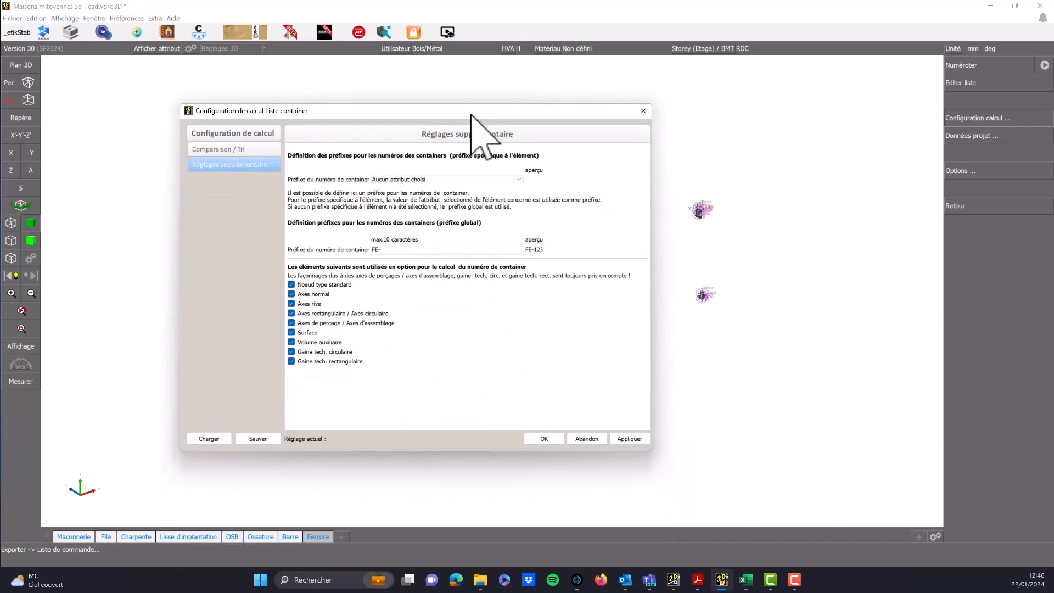
click(544, 439)
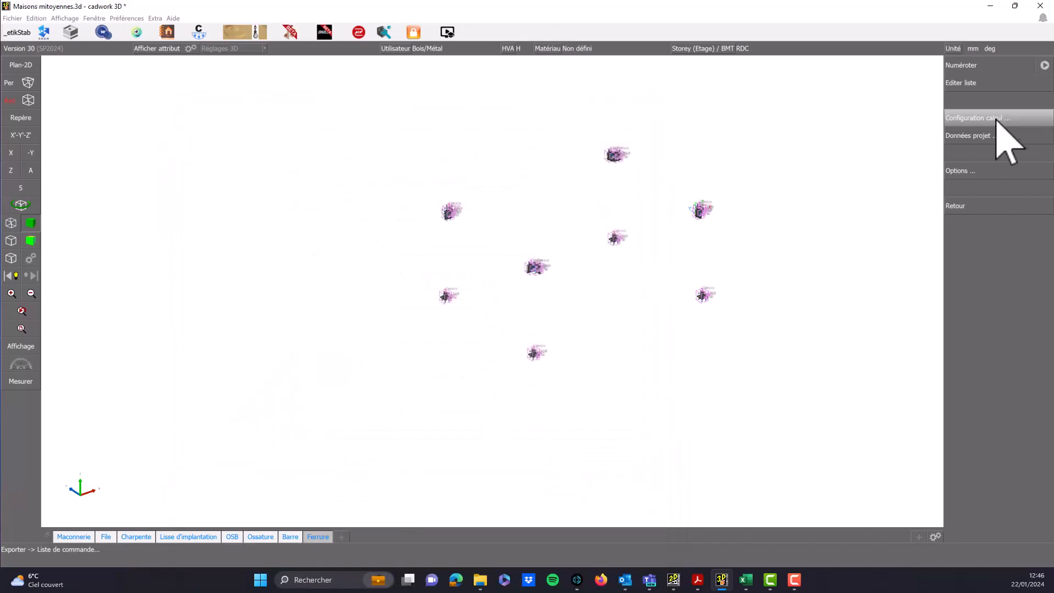
- Number the containers in the container list starting from FE-1
click(966, 67)
click(522, 384)
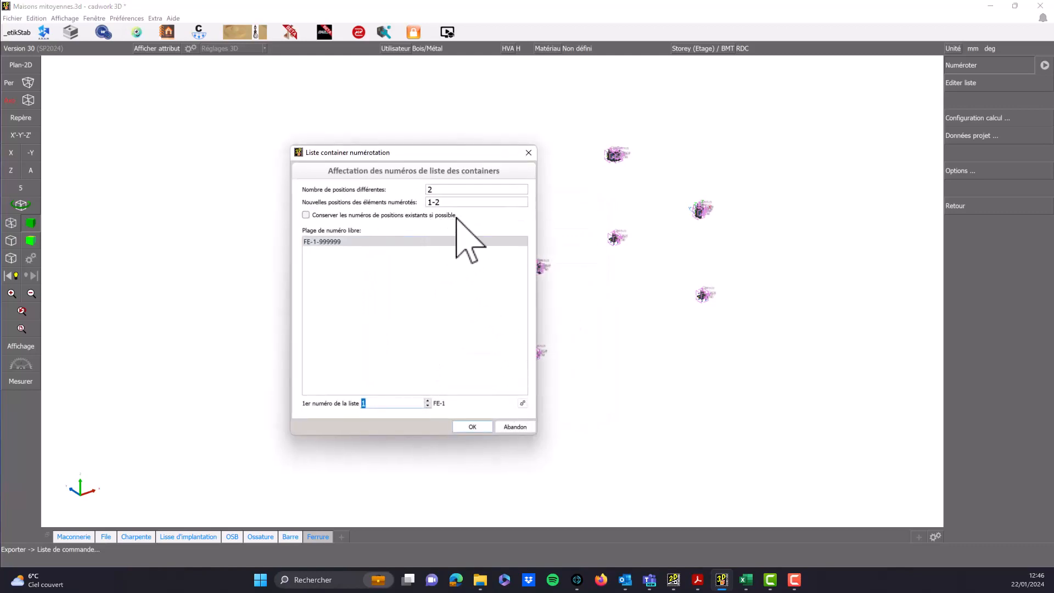
click(489, 427)
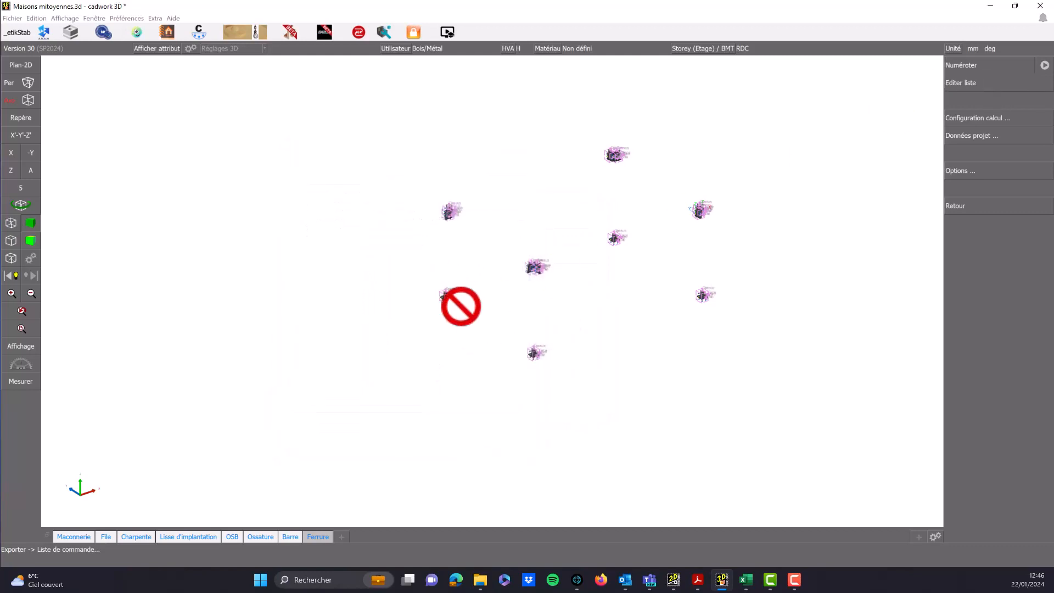
- Replace the name and real section in the 3D attribute display with the No liste container attribute
click(168, 49)
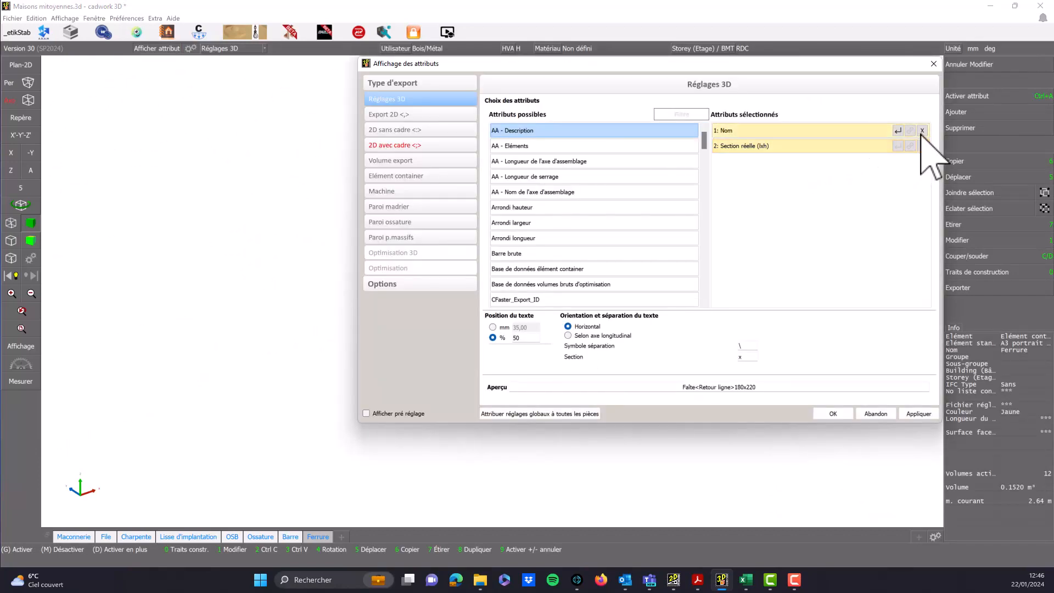
click(922, 130)
click(923, 130)
click(664, 115)
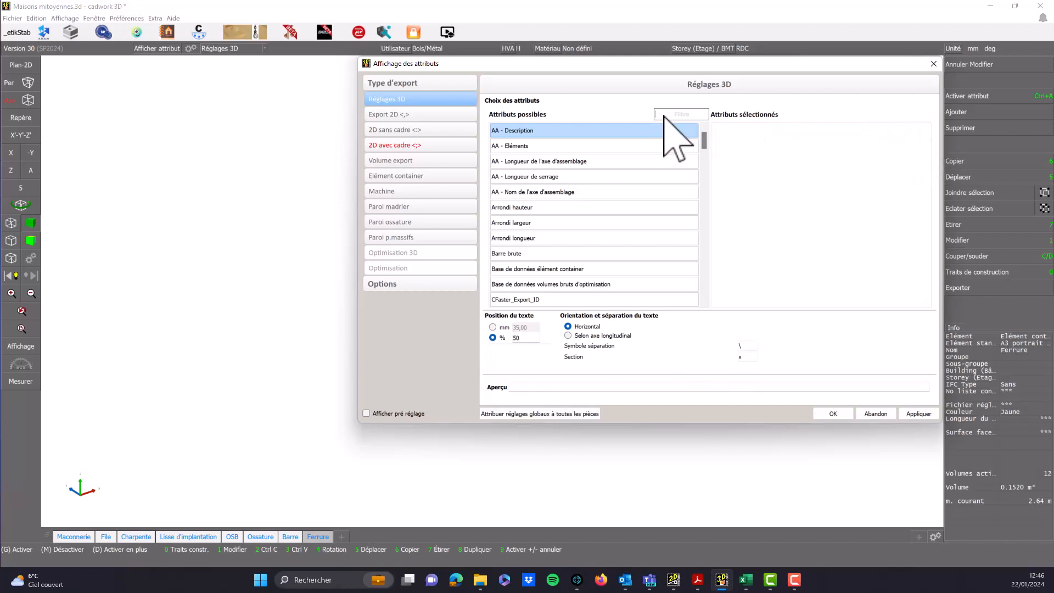
text(containe)
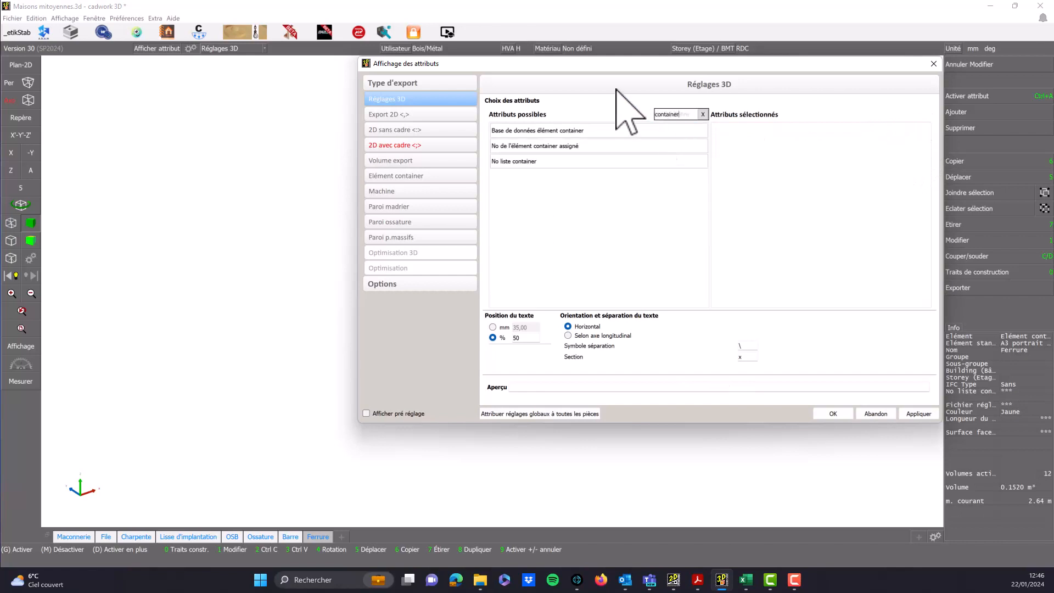
text(r)
double_click(549, 161)
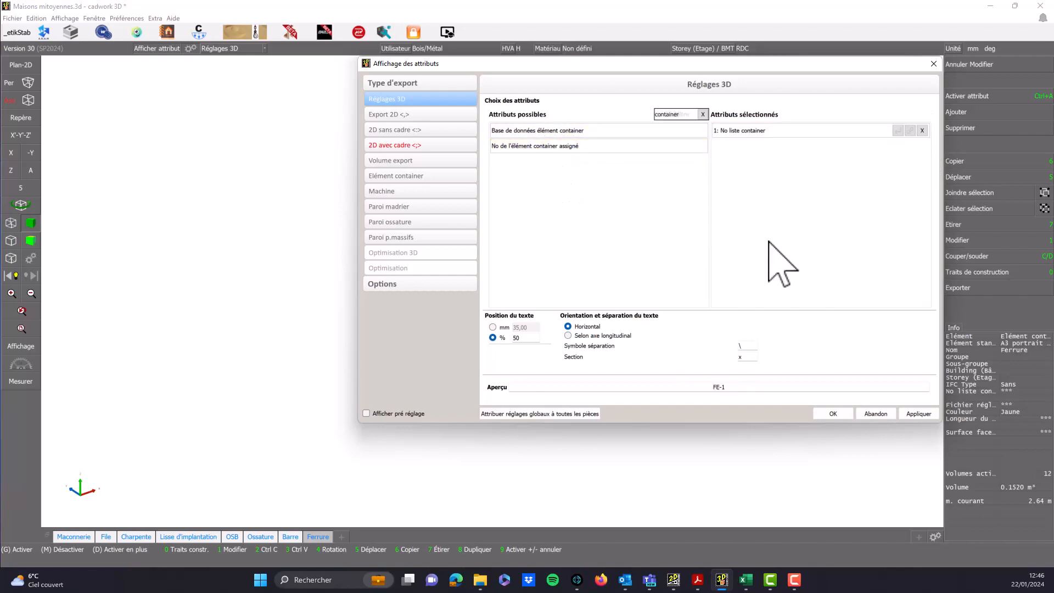
click(832, 413)
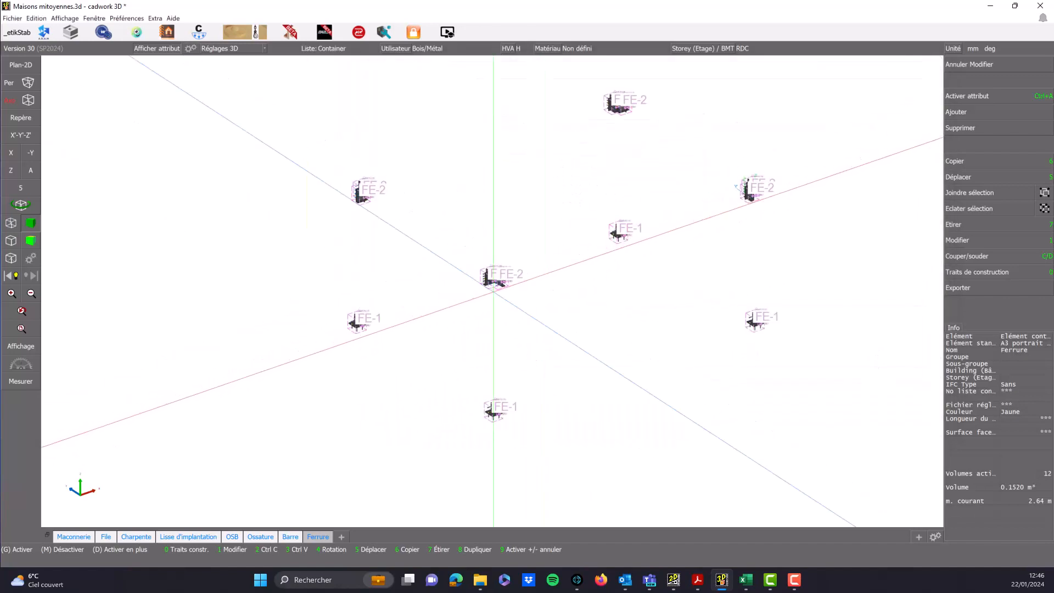
middle_drag(477, 289, 464, 318)
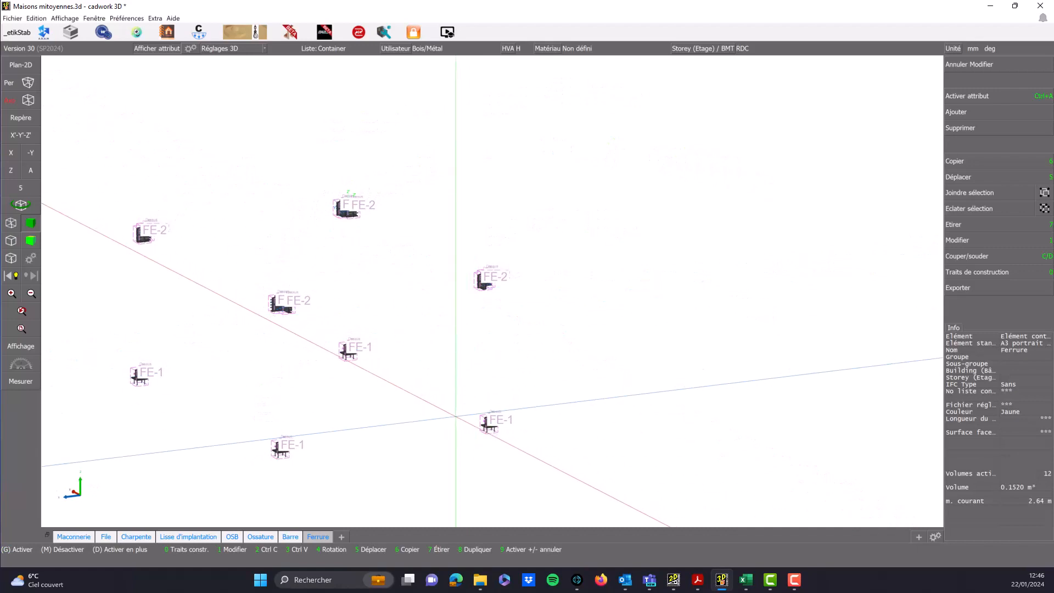
middle_drag(353, 306, 220, 314)
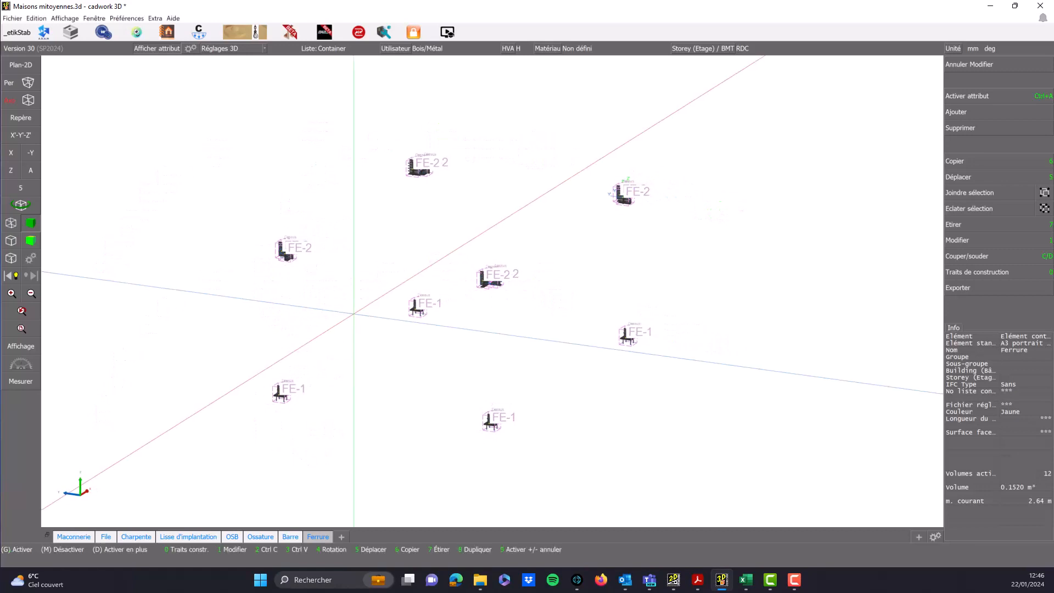
- Configure the container export with the Layout_Container_fr_v30.2dc settings file and the A3 portrait print format for all containers
click(976, 290)
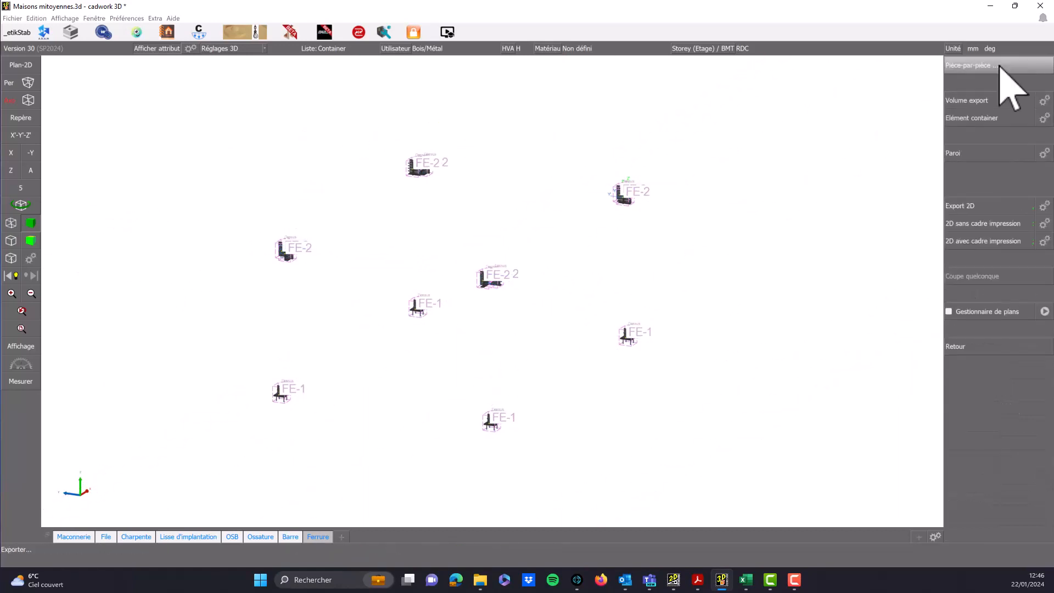
click(1049, 118)
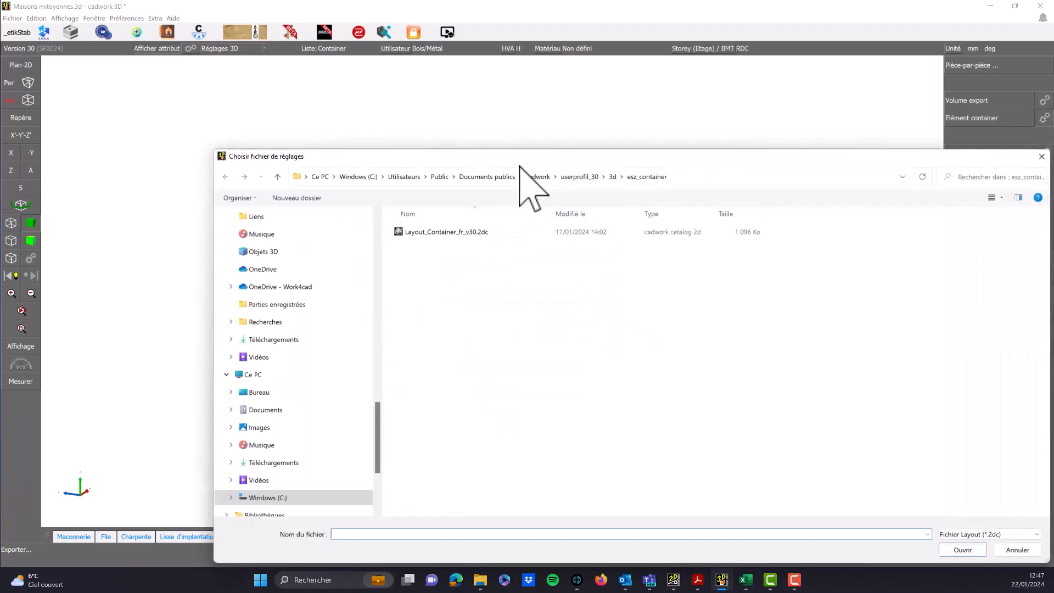
double_click(524, 230)
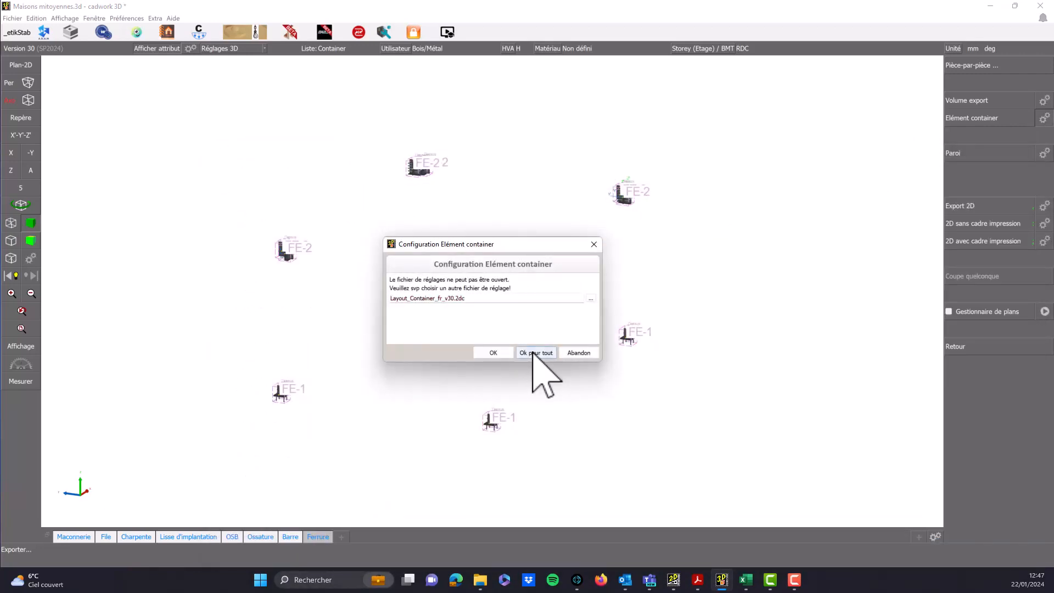
click(533, 353)
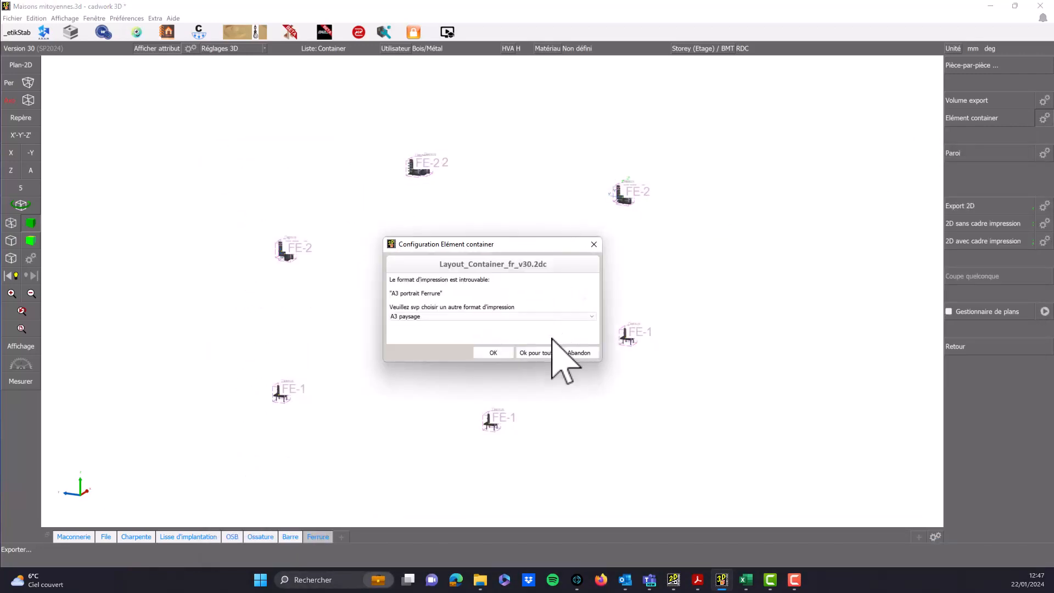
click(532, 317)
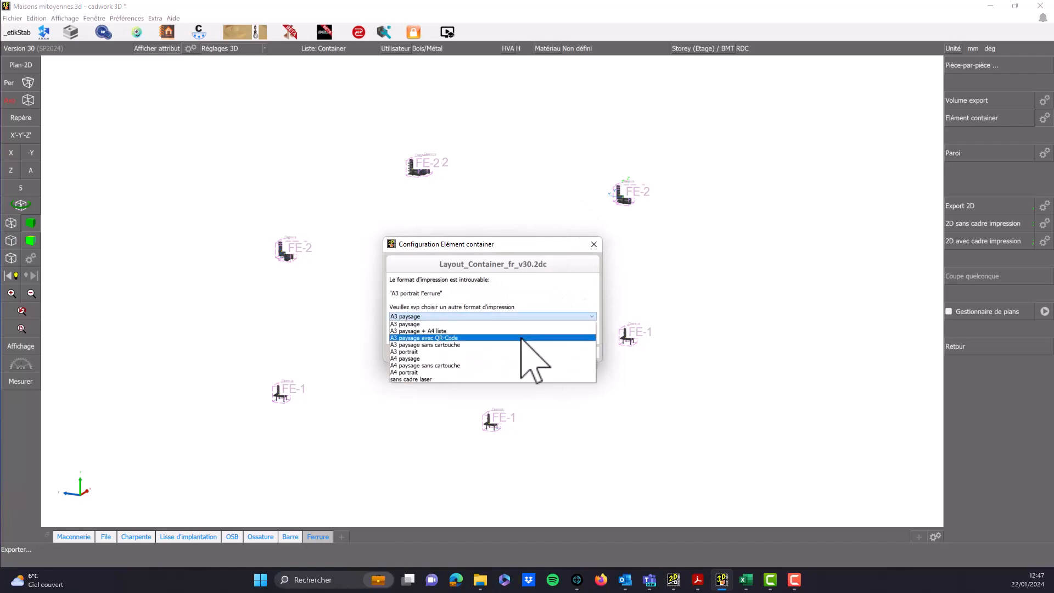
click(521, 347)
click(532, 353)
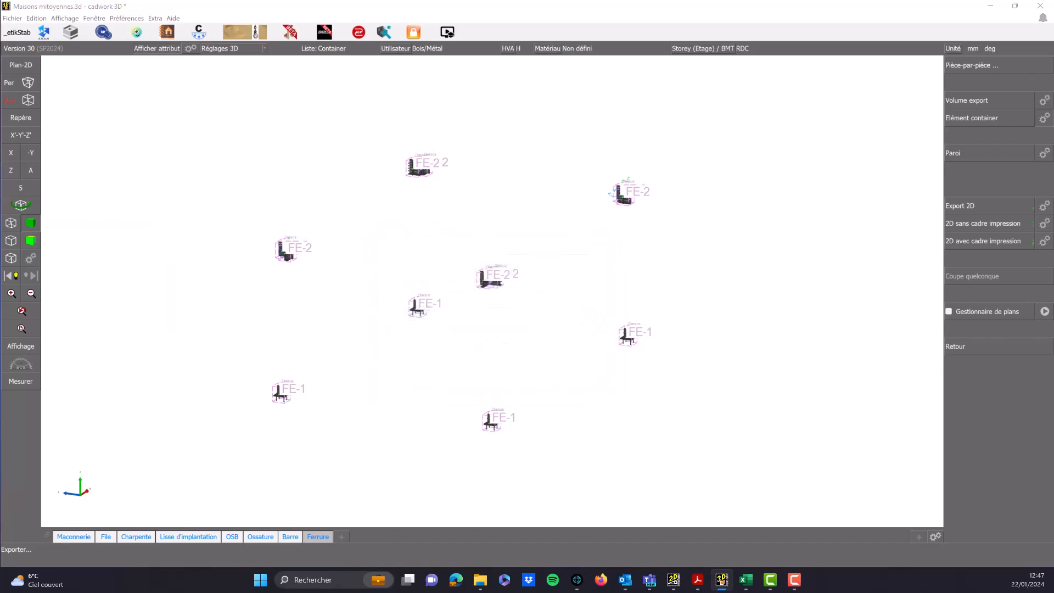
click(510, 192)
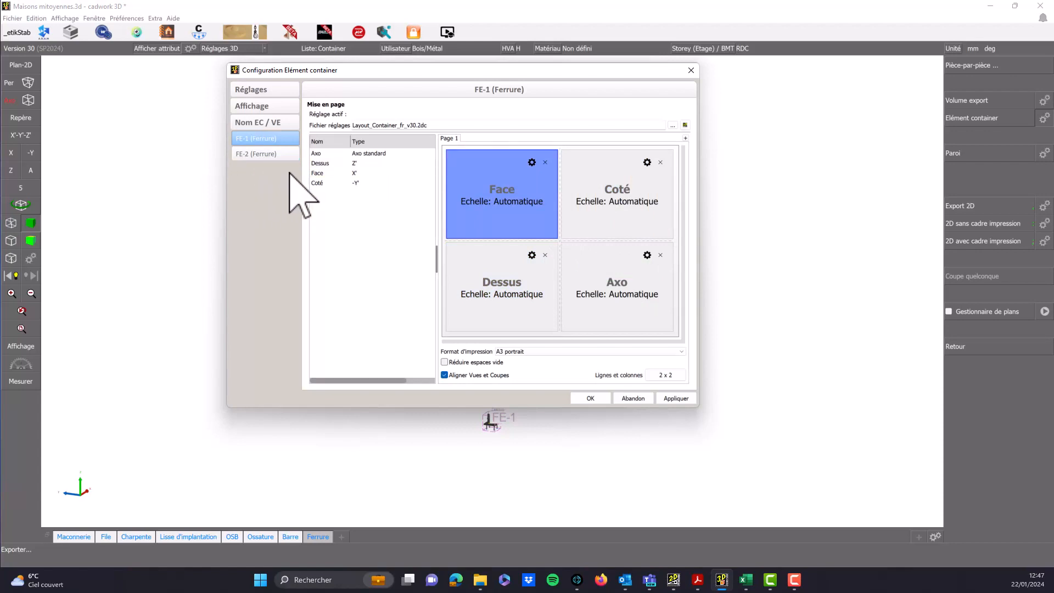
click(590, 398)
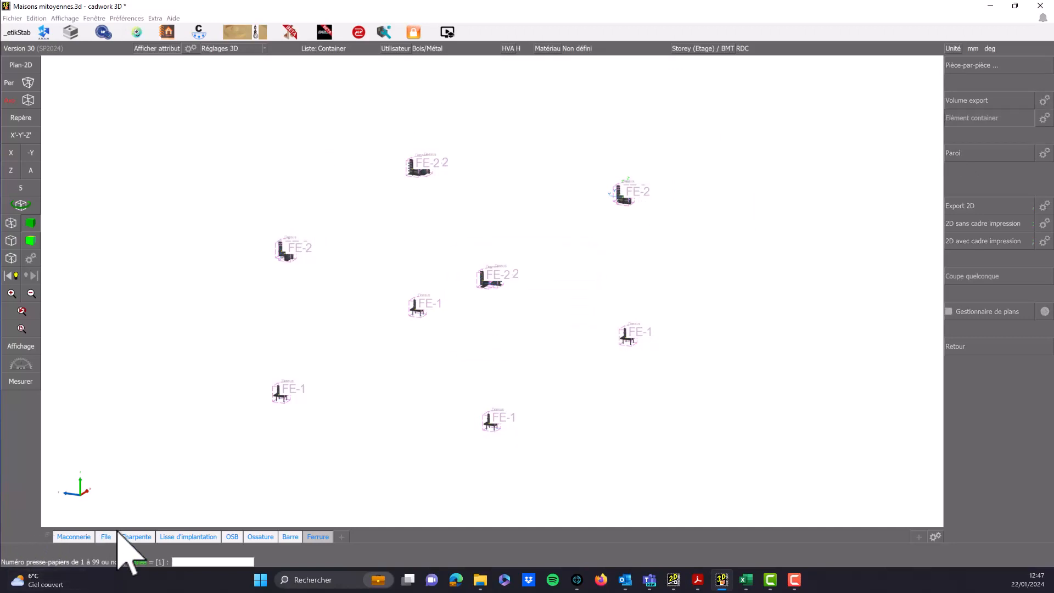
- Export the containers to clipboard 1 without a list and place the sheets in the free area of Plan maisons mitoyennes in cadwork 2D
key(Return)
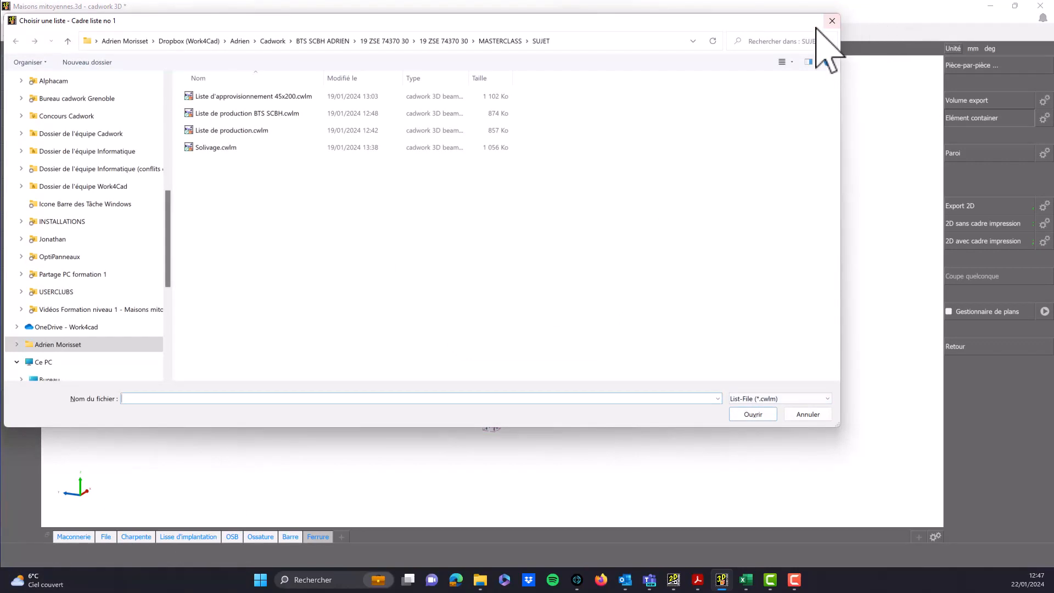
click(831, 21)
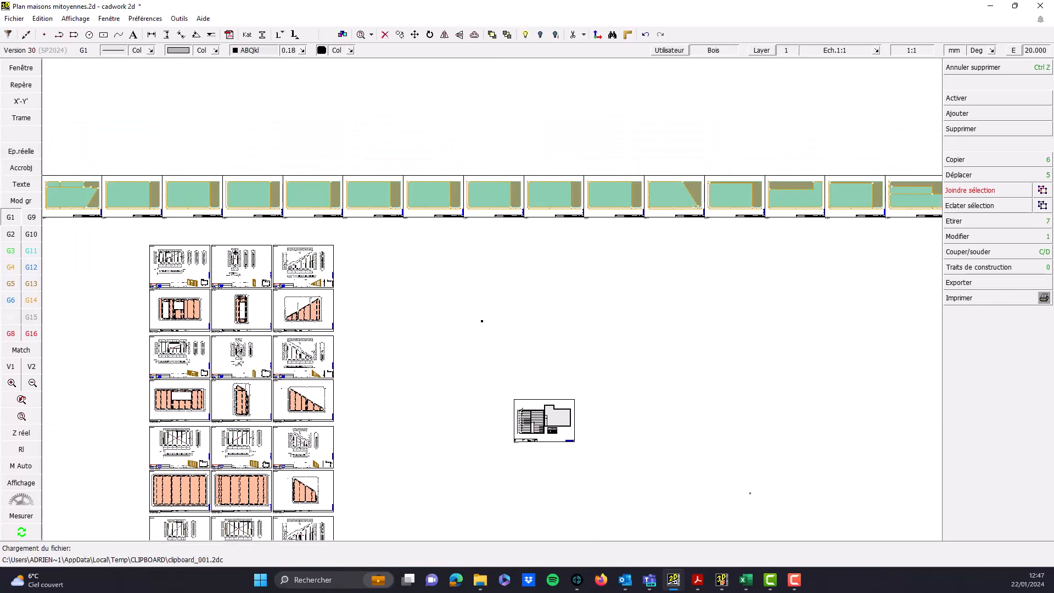
click(453, 287)
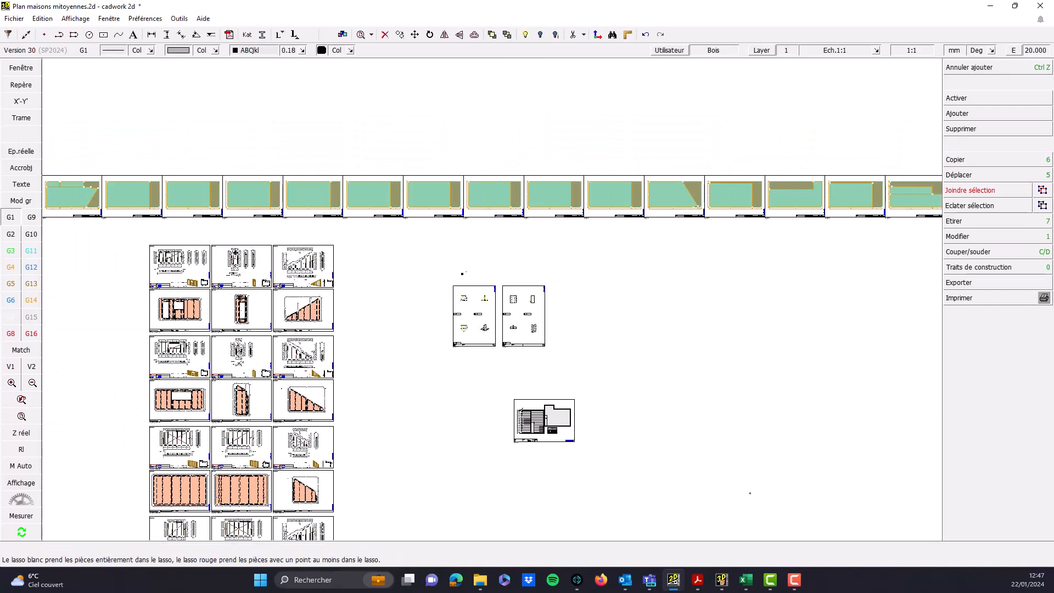
- Check the quantity, bracket number and unit weight in the title blocks of both bracket sheets
scroll(494, 313, up, 5)
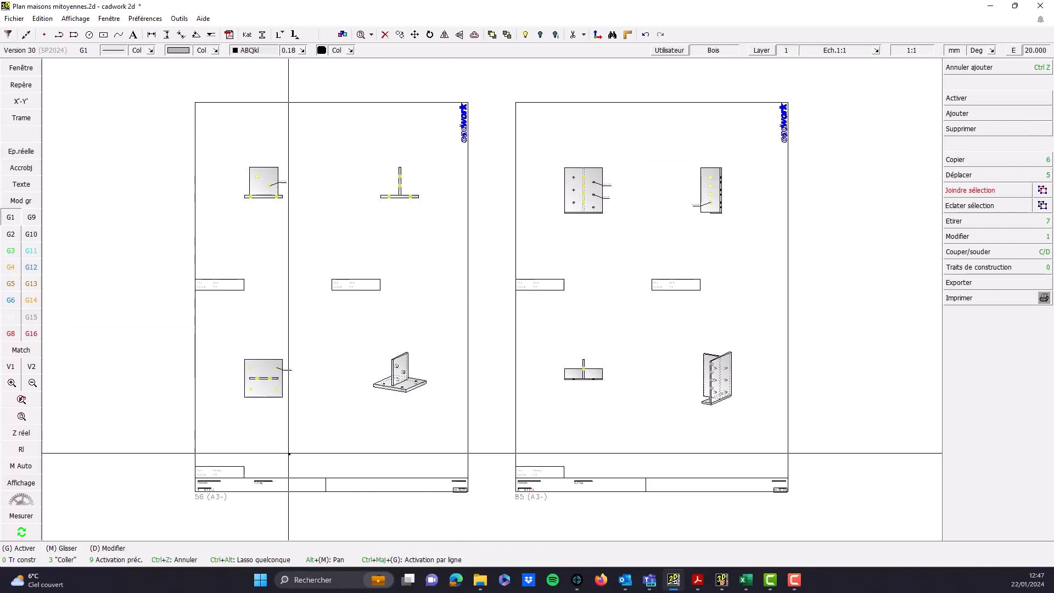
scroll(220, 484, up, 5)
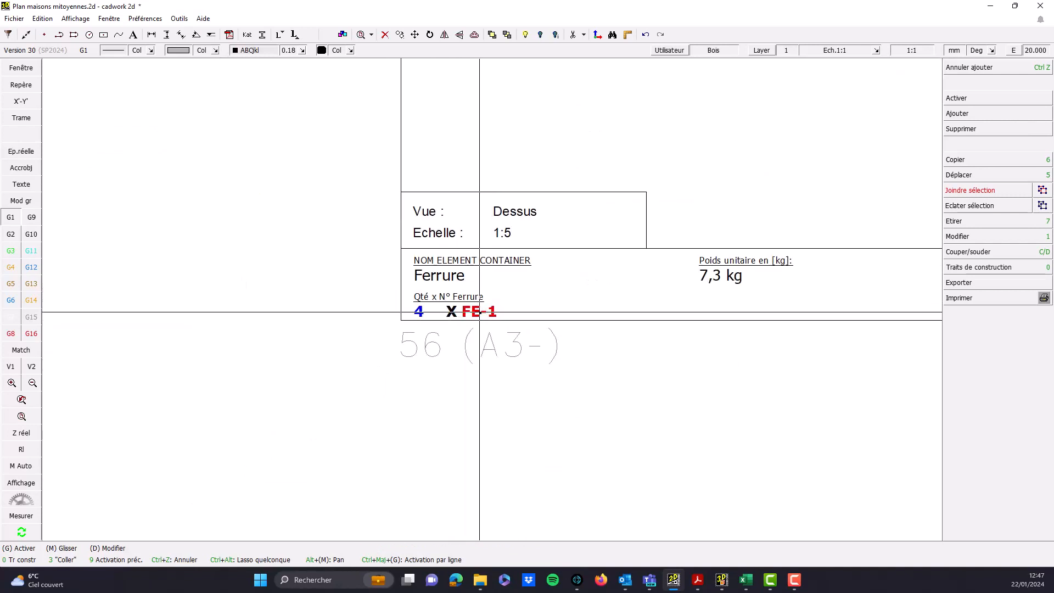
scroll(405, 308, down, 3)
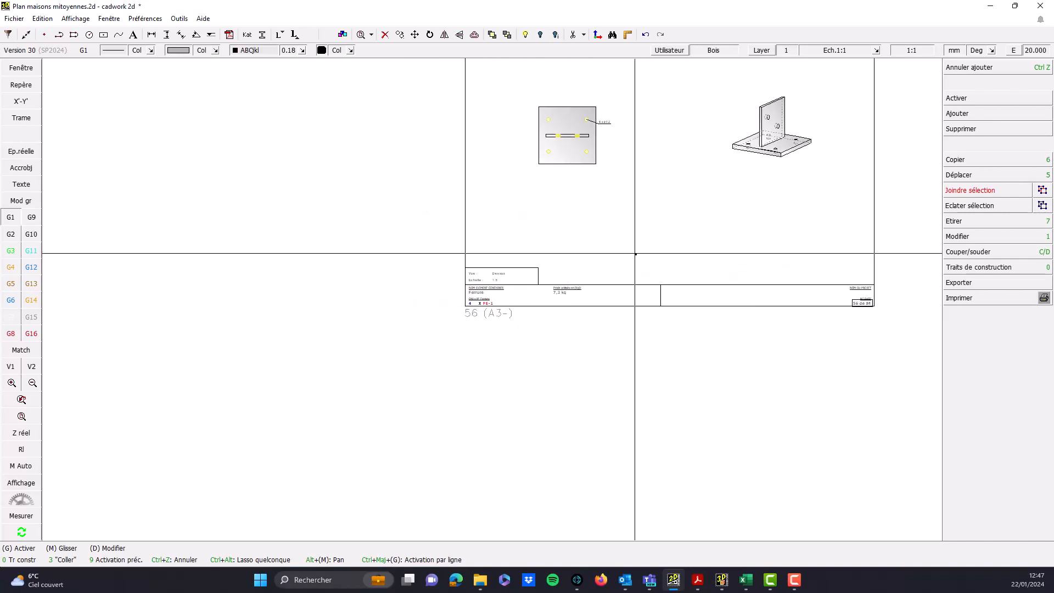
middle_drag(632, 263, 341, 262)
click(555, 289)
scroll(658, 294, up, 5)
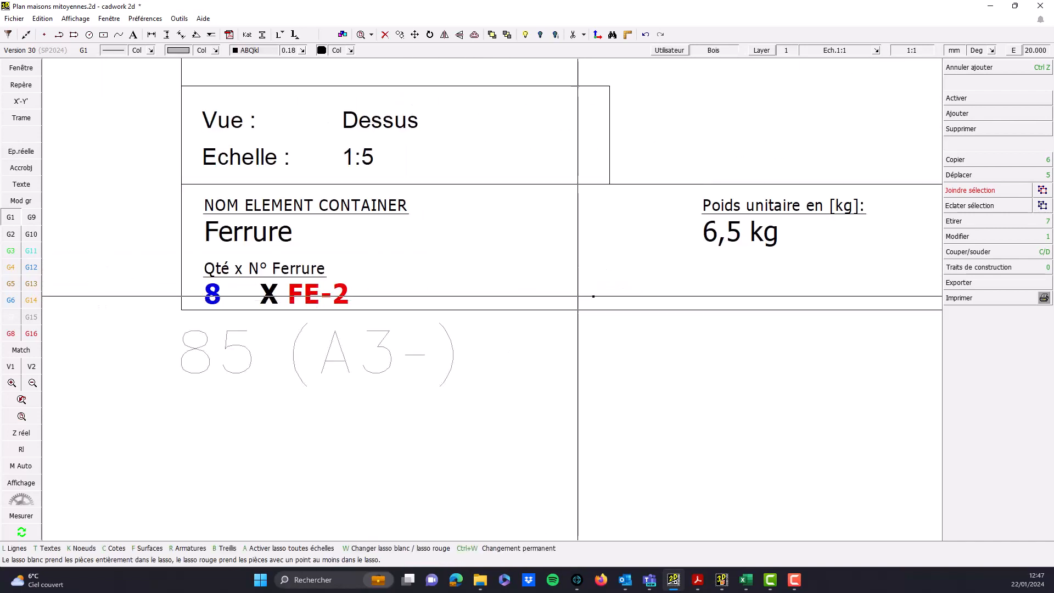
scroll(223, 294, down, 4)
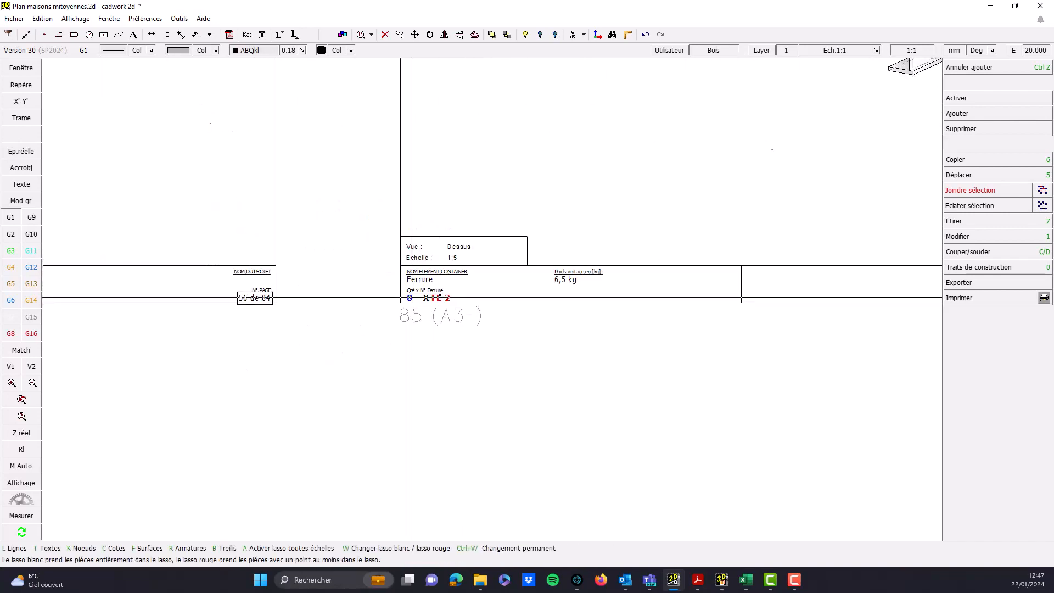
- Add a horizontal dimension chain above the FE-1 base plate's top view, covering the plate edges and the upper hole centres
middle_drag(476, 180, 774, 333)
middle_drag(370, 153, 377, 183)
drag(257, 235, 317, 308)
click(486, 344)
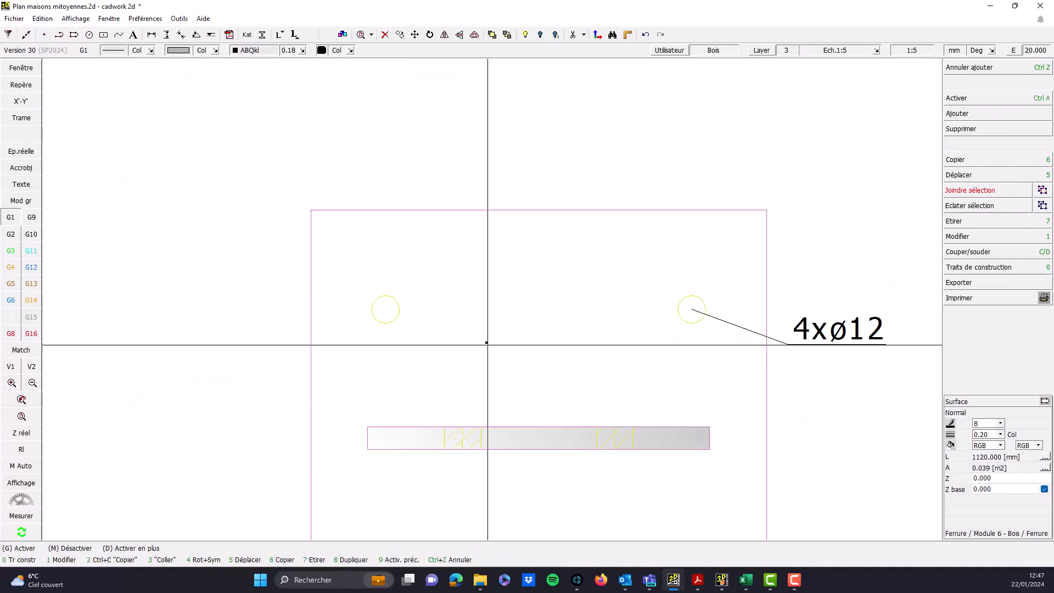
scroll(461, 315, down, 1)
key(c)
drag(265, 143, 599, 262)
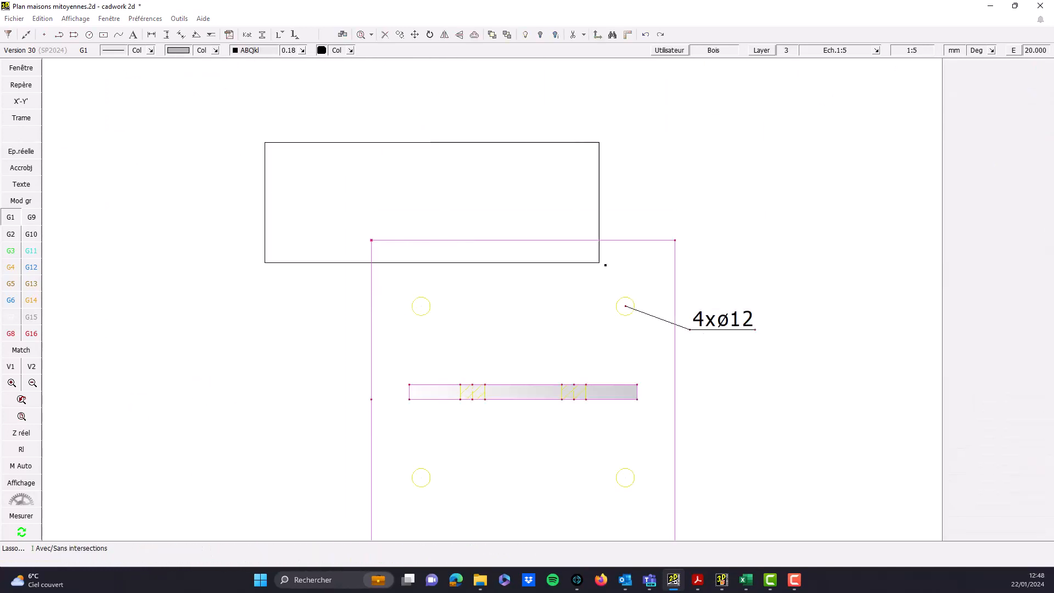
drag(680, 303, 500, 184)
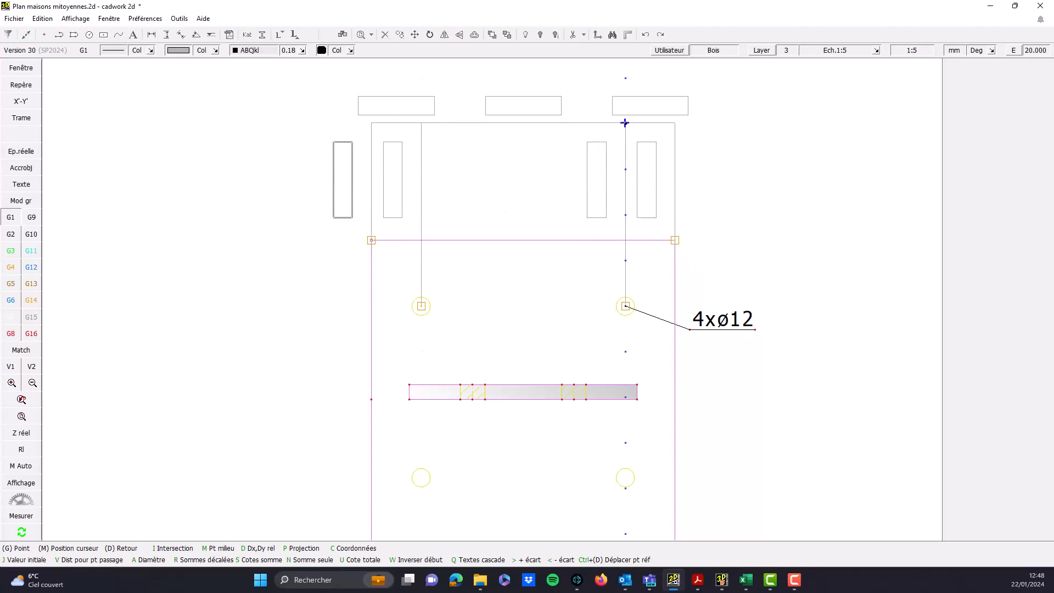
click(625, 122)
scroll(431, 278, down, 2)
key(space)
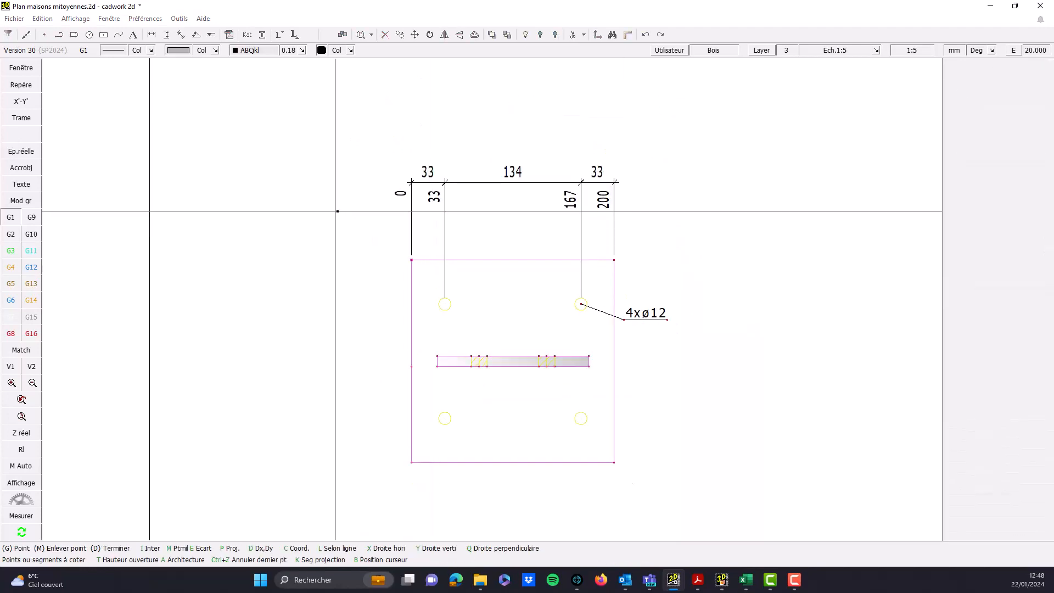
- Add a vertical dimension chain left of the FE-1 base plate's top view, covering the plate edges and the left hole centres
drag(342, 207, 470, 313)
drag(388, 377, 444, 470)
right_click(444, 470)
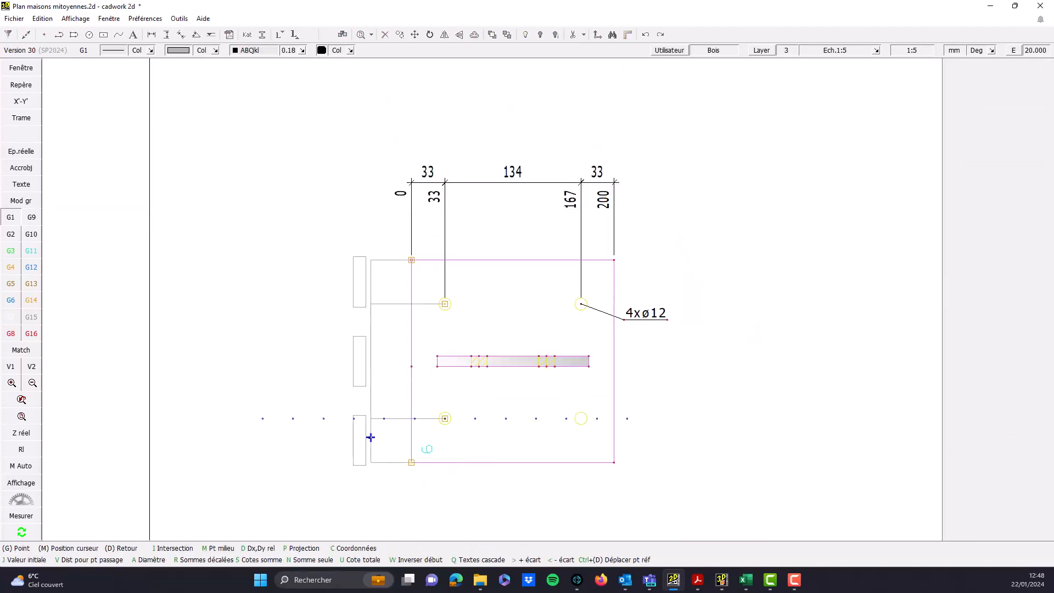
click(353, 417)
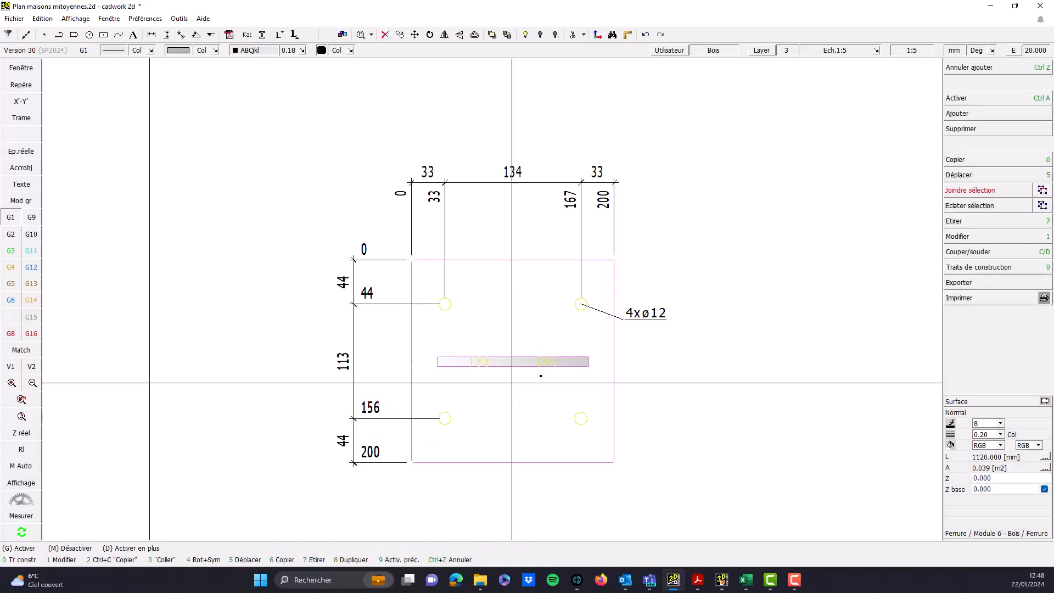